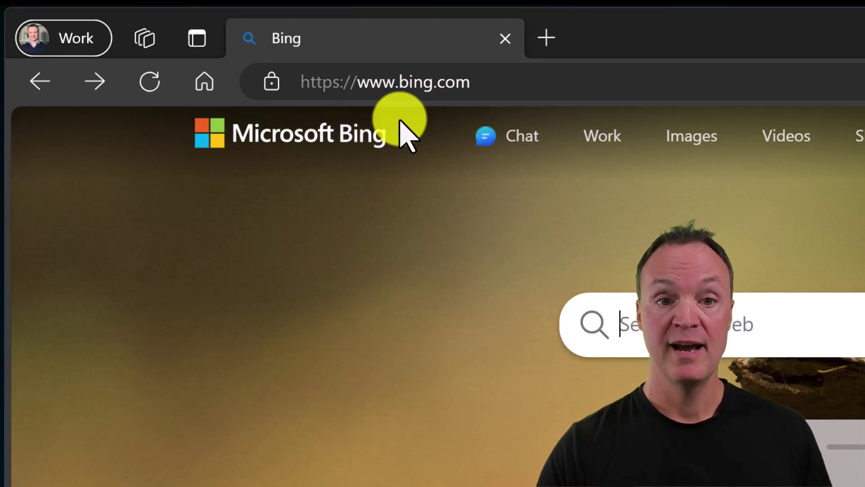
Open the Chat page from the Microsoft Bing home page and view its welcome section.
click(521, 153)
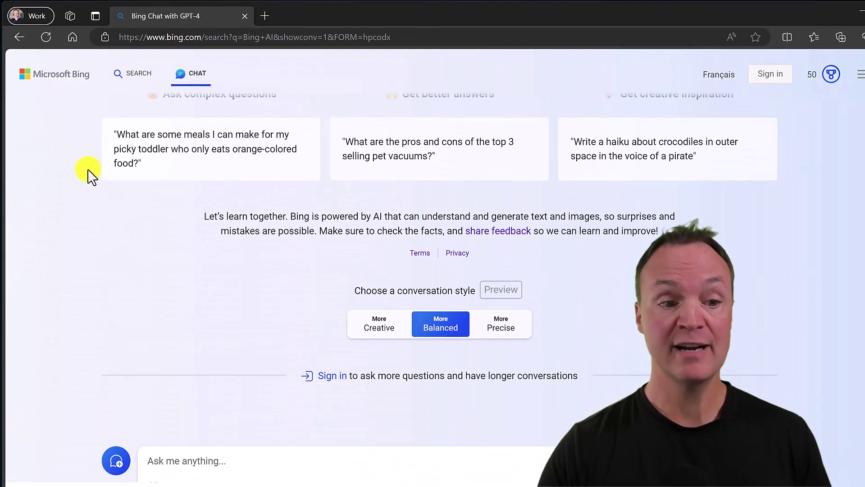
scroll(70, 188, up, 3)
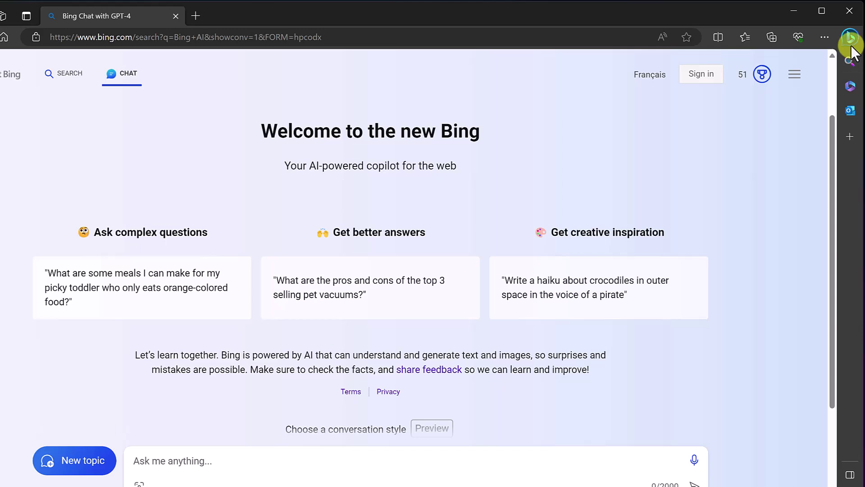
Open the browser's Bing Chat sidebar to look at its chat options beside the Bing Chat page, and close it again.
click(850, 39)
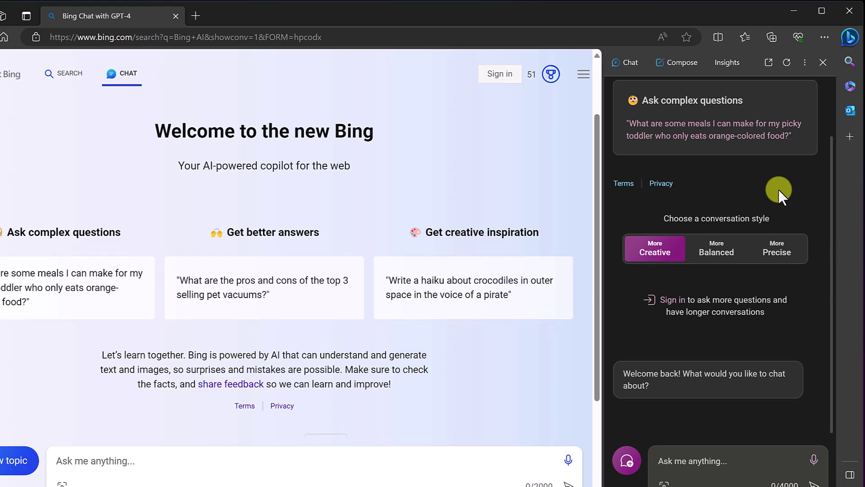
scroll(518, 298, down, 3)
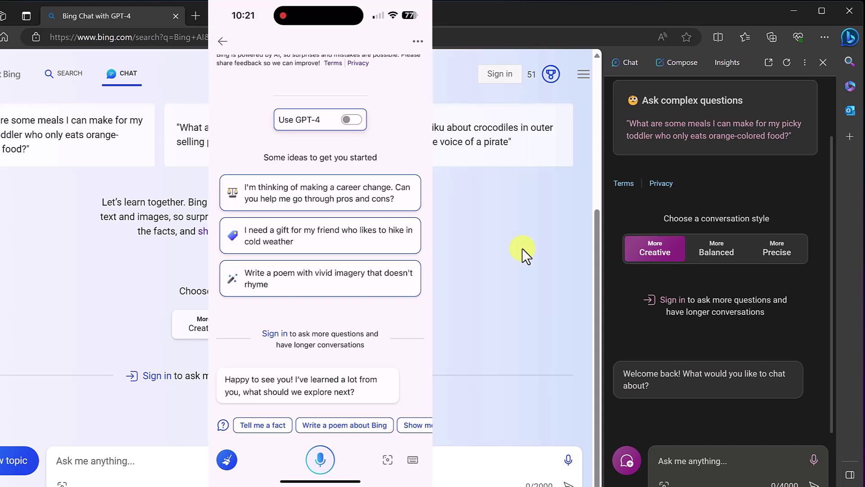
scroll(498, 190, up, 4)
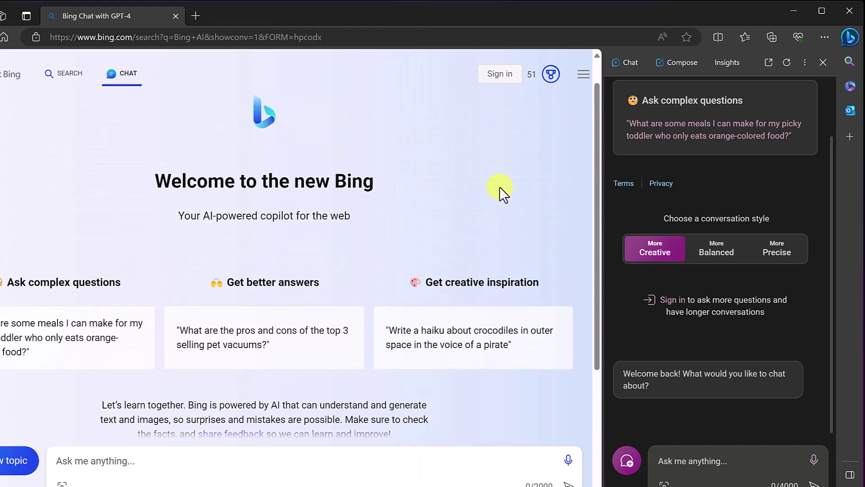
scroll(496, 189, up, 1)
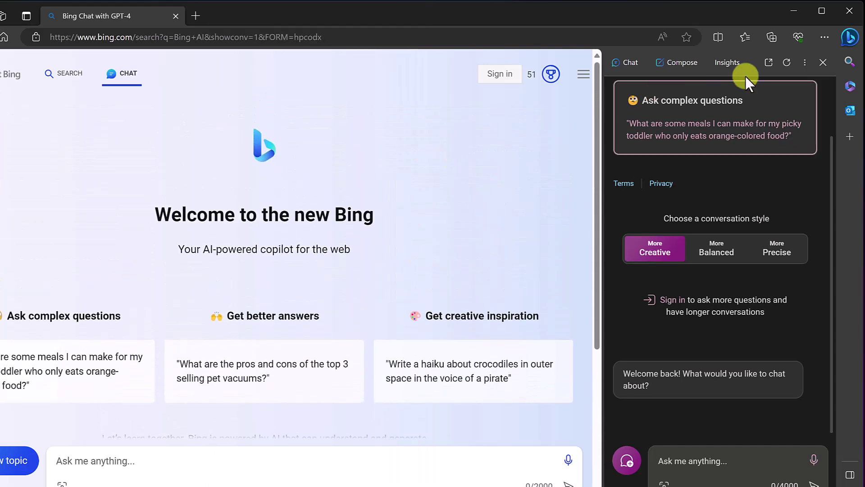
click(819, 64)
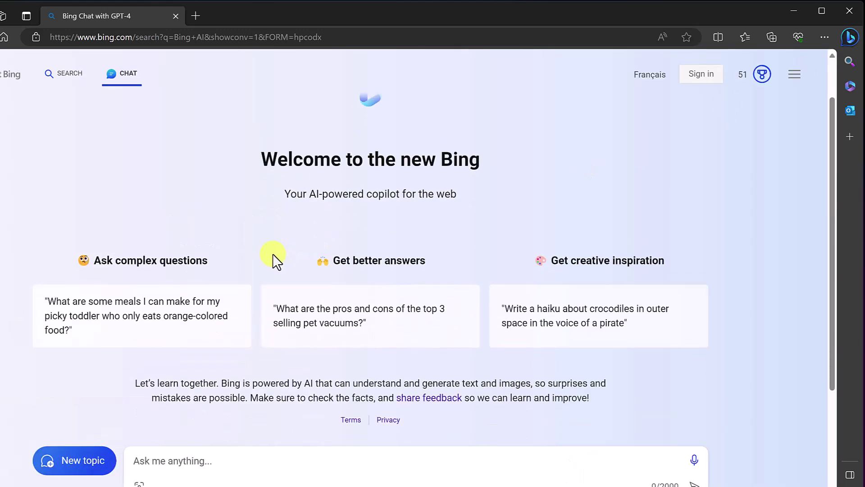
Sign in to Bing Chat with a Microsoft account.
scroll(272, 254, down, 1)
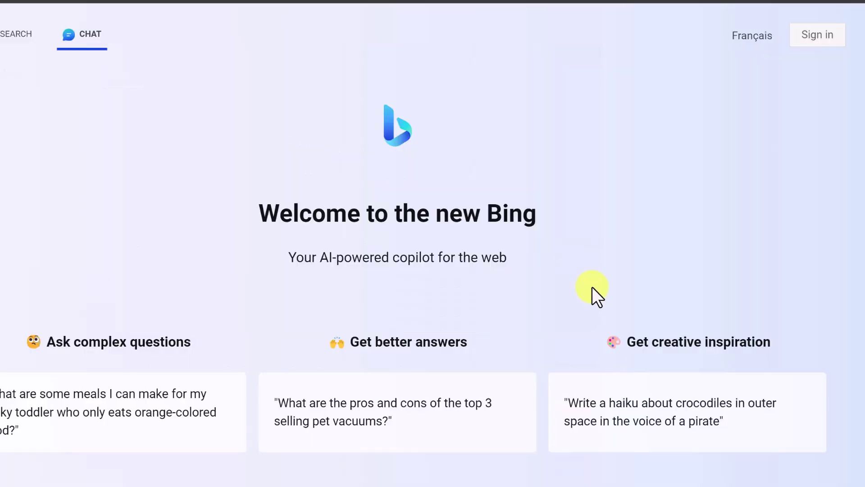
scroll(589, 290, down, 5)
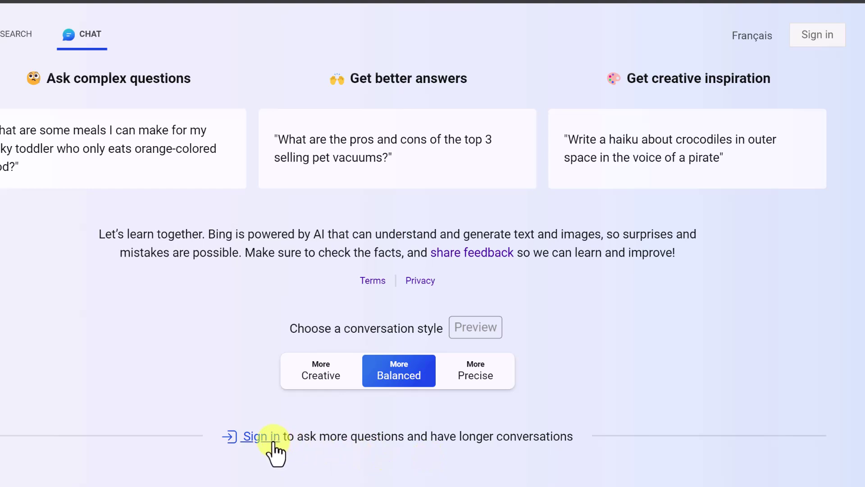
click(832, 37)
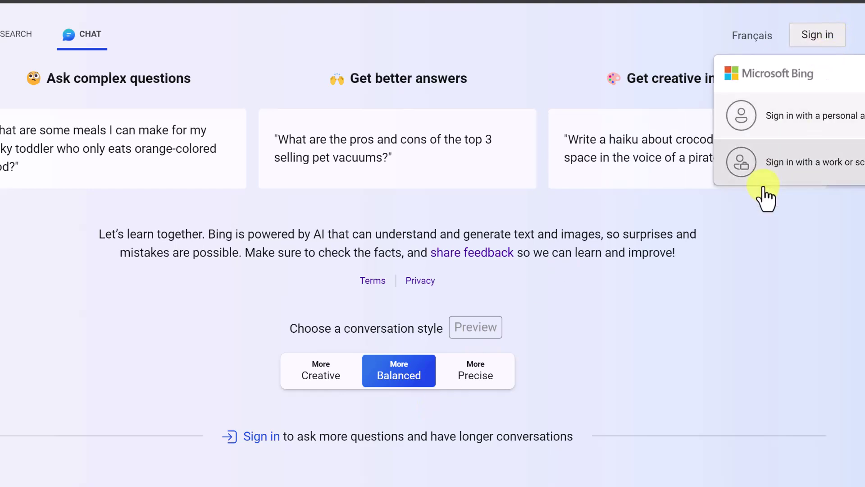
click(833, 116)
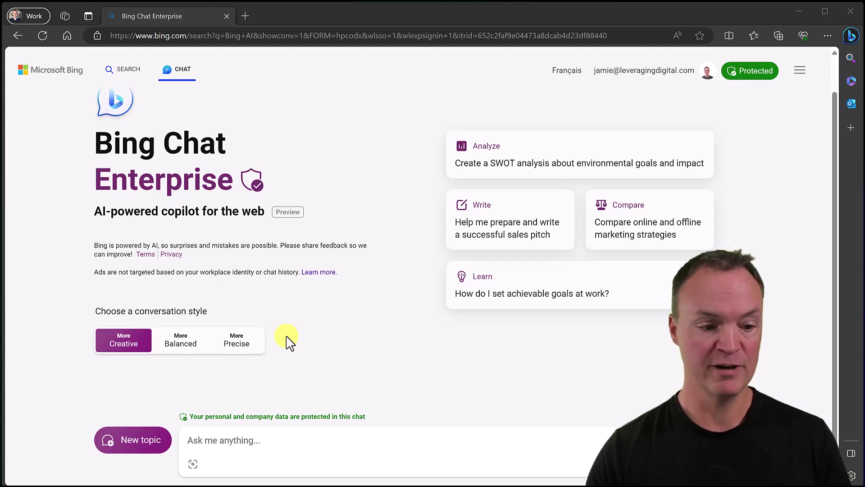
Ask Bing Chat: "I'm starting a new pet grooming business called Pooch House. Can you come up with three logo ideas?".
click(259, 442)
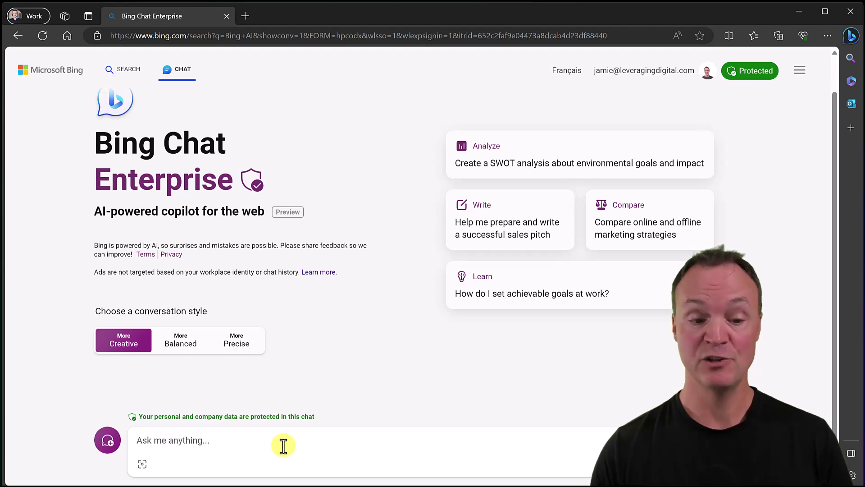
text(I’m starting a new pet grooming business called Pooch House. Can you come up with three logo ideas?)
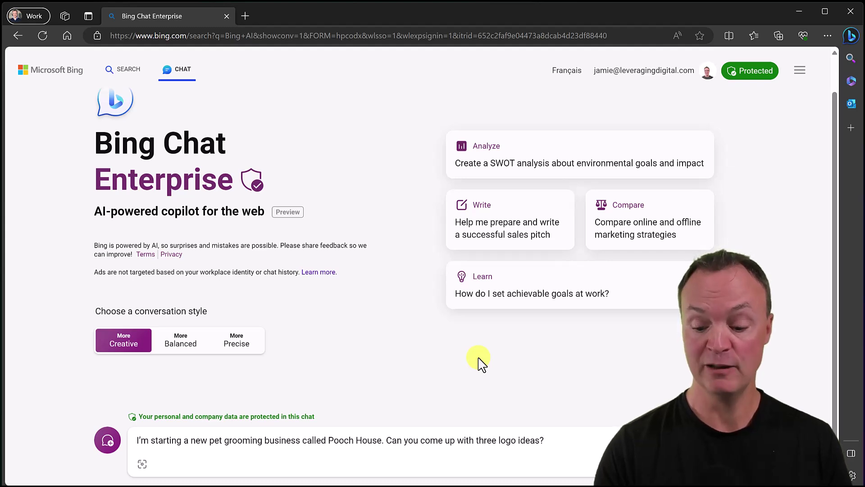
key(Return)
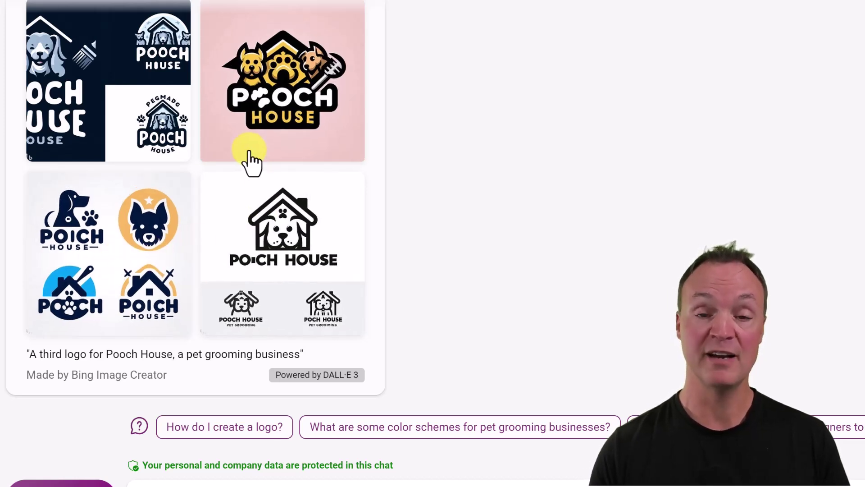
Enlarge the pink Pooch House logo, compare it with the following design, and return to the chat.
click(251, 110)
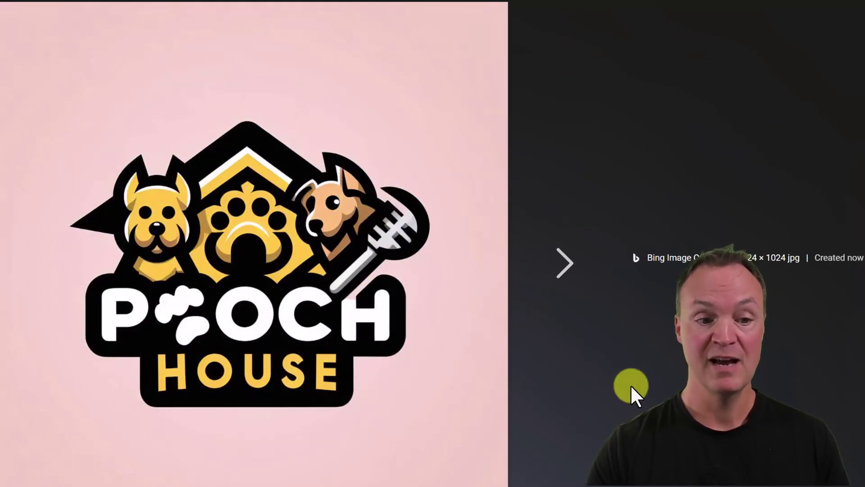
click(570, 274)
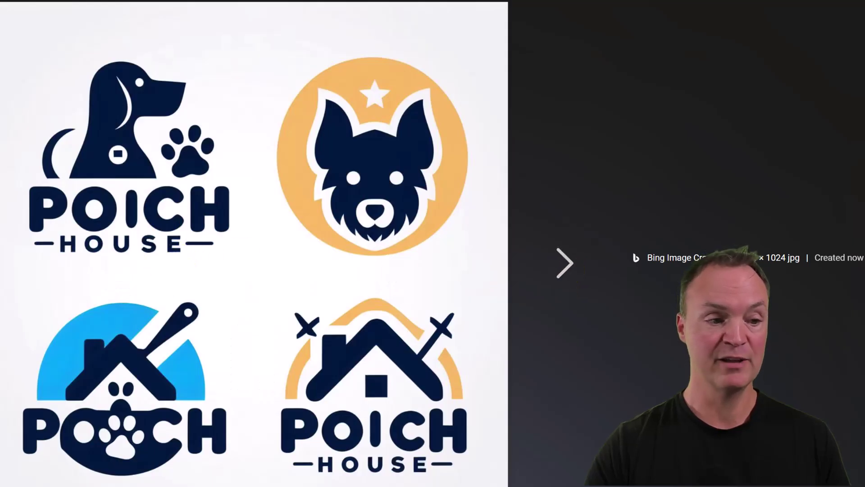
key(Left)
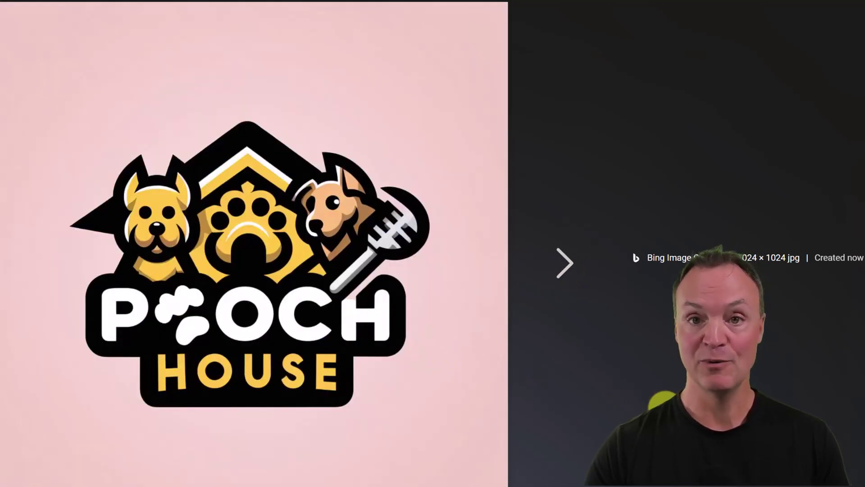
right_click(233, 138)
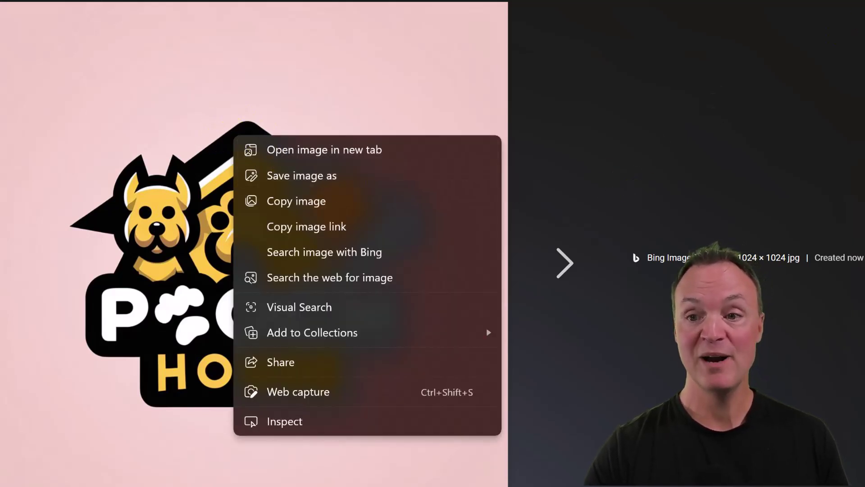
key(Escape)
click(734, 193)
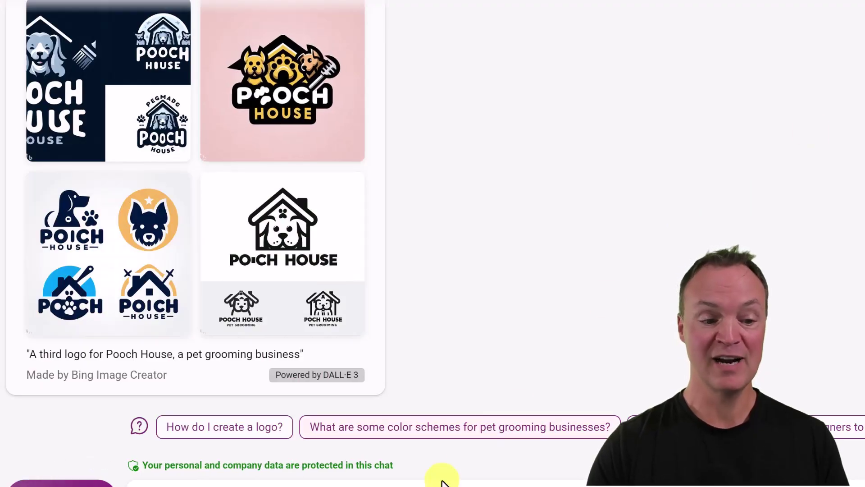
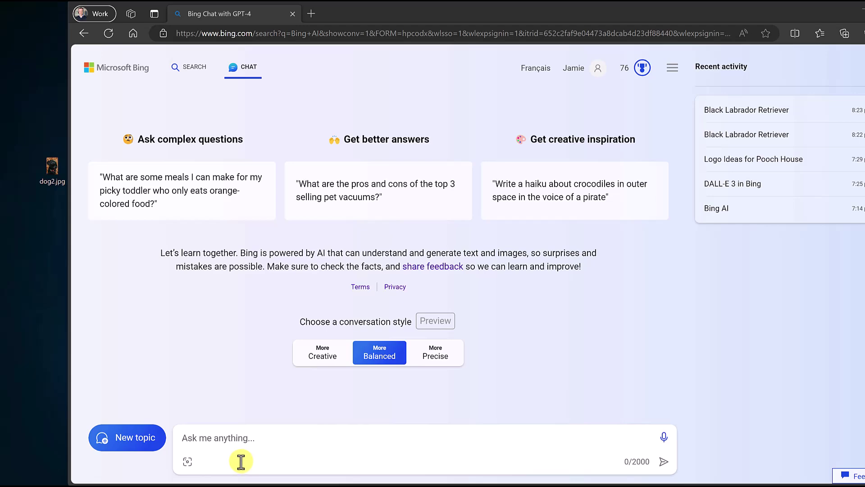
Attach dog2.jpg from the desktop to the chat and ask "what type of dog breed is this".
click(188, 463)
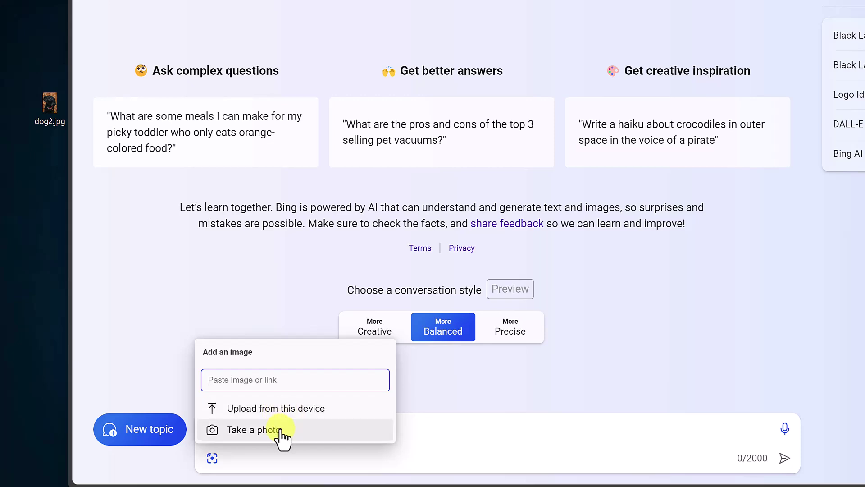
click(149, 362)
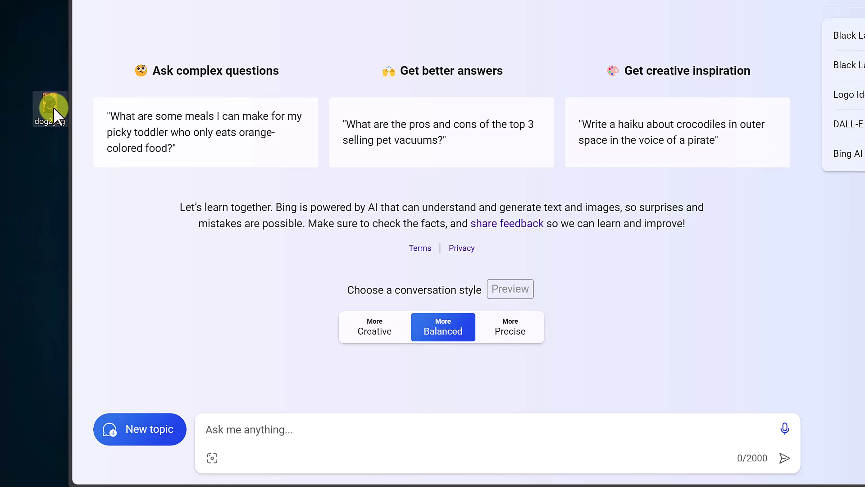
drag(53, 107, 289, 451)
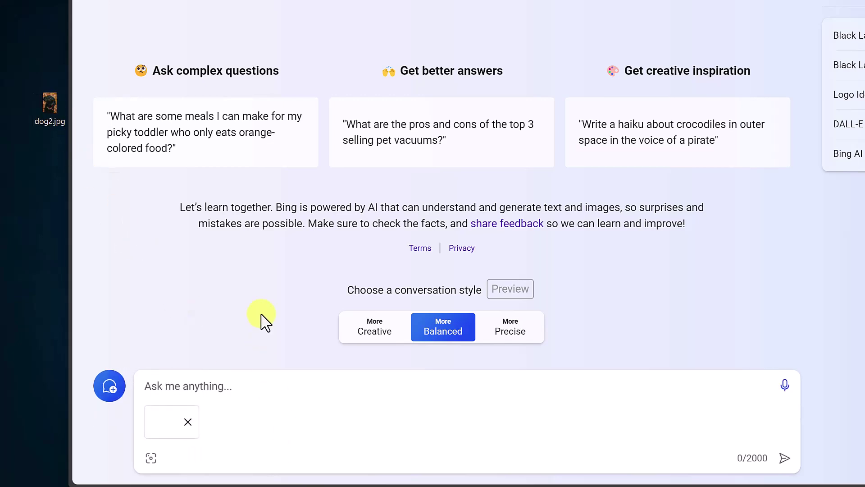
click(222, 383)
text(what type of dog breed is this)
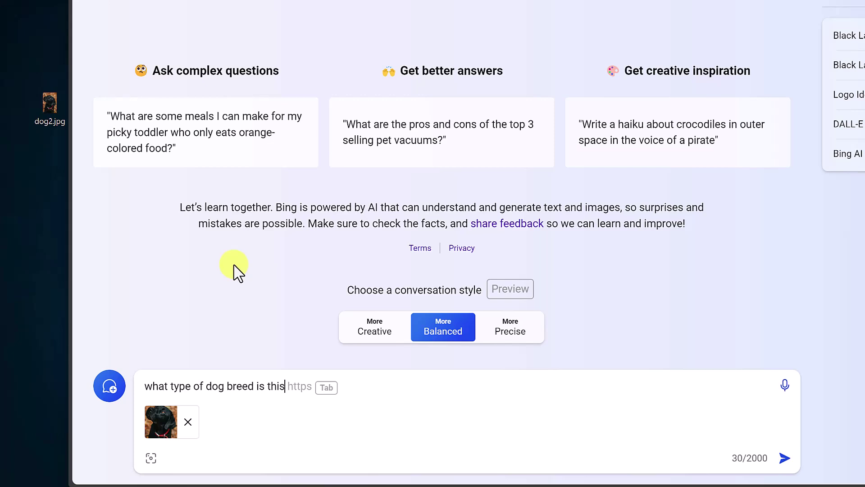
key(Return)
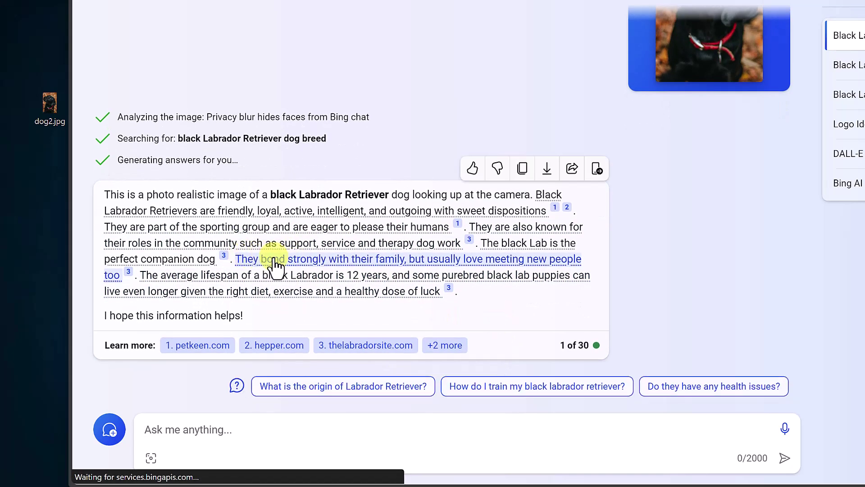
Open the cited source for the sentence about bonding strongly with their family, and return to the Bing Chat page.
click(276, 262)
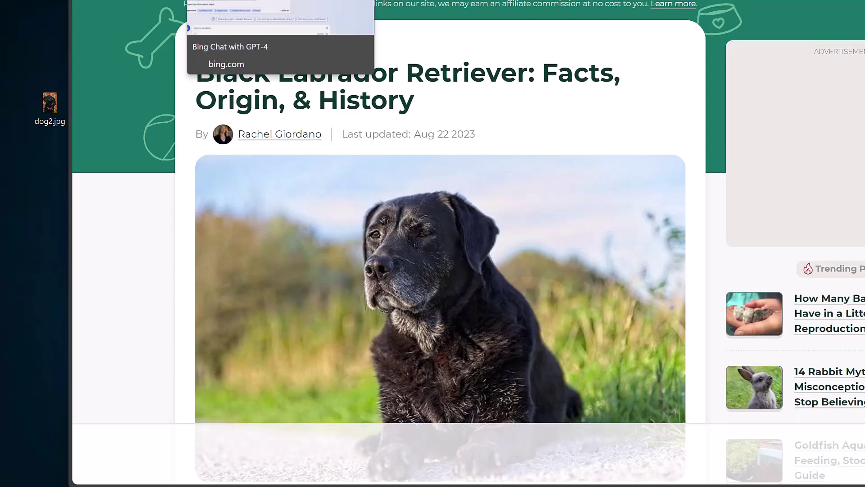
click(217, 2)
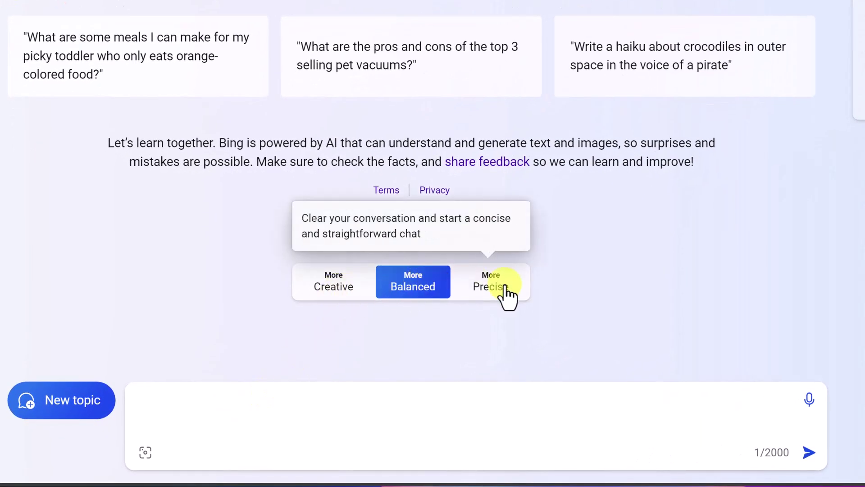
Try out the More Creative, More Precise and More Balanced conversation styles.
click(347, 299)
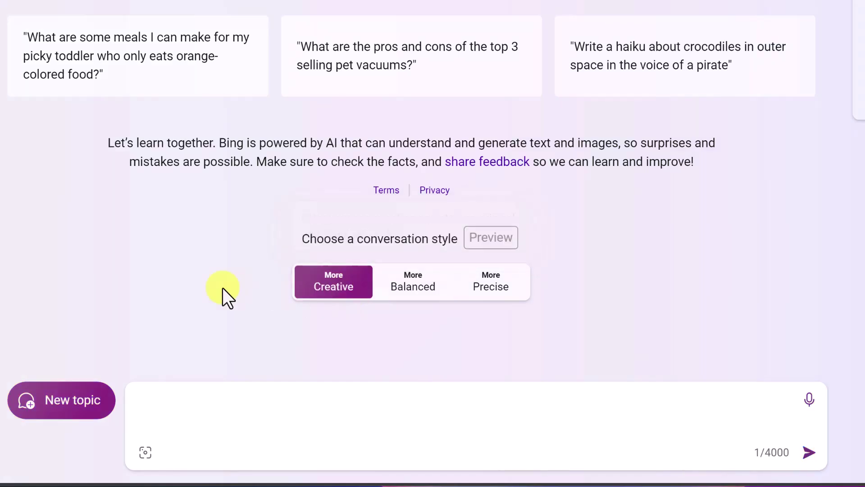
click(509, 296)
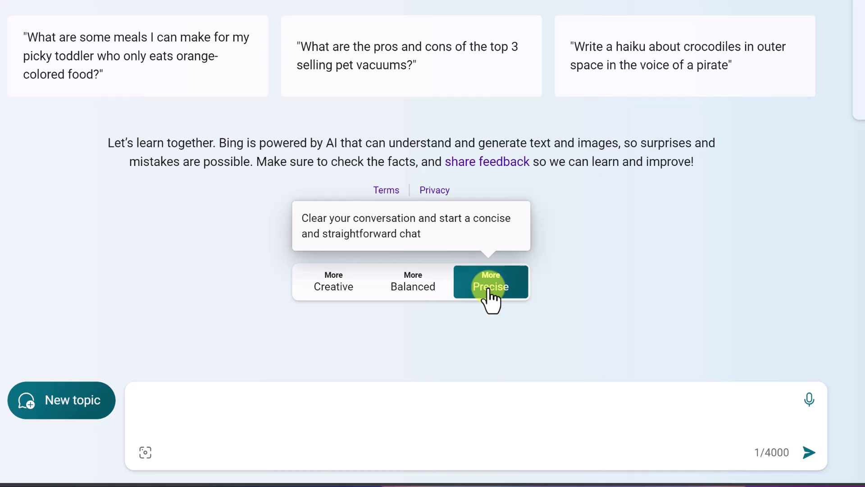
click(342, 297)
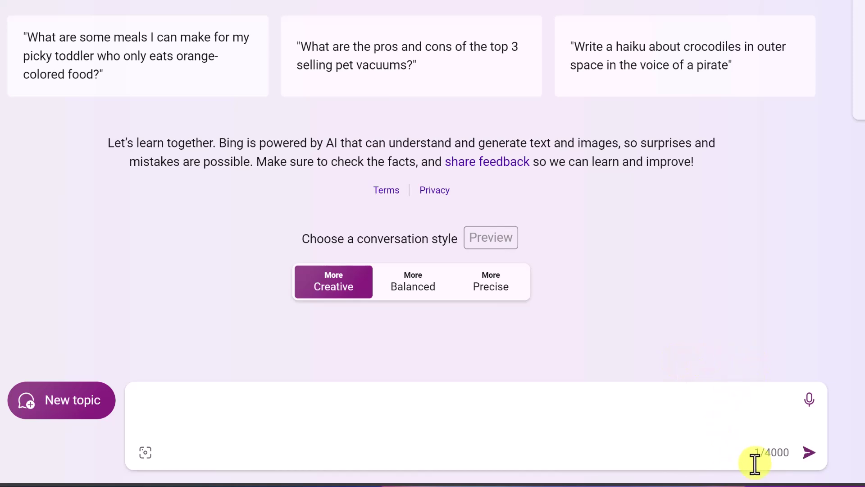
click(424, 292)
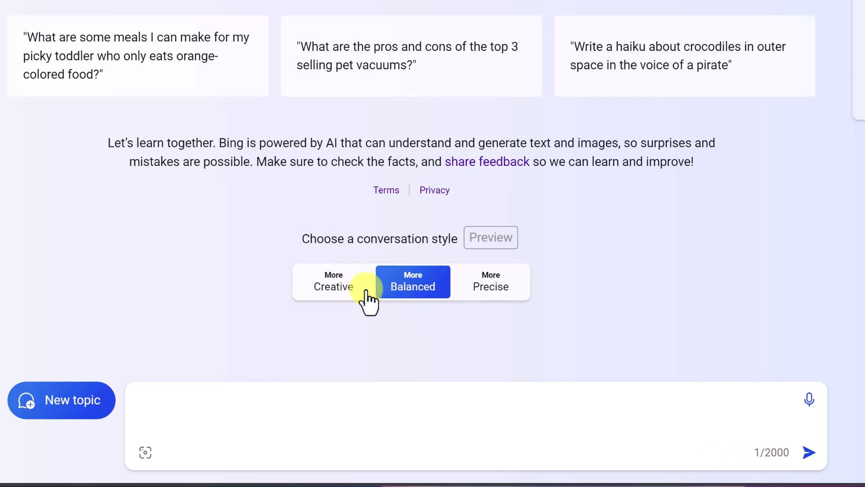
In the More Creative style, submit "Create a project management schedule for creating a website for my Pooch House business".
click(342, 294)
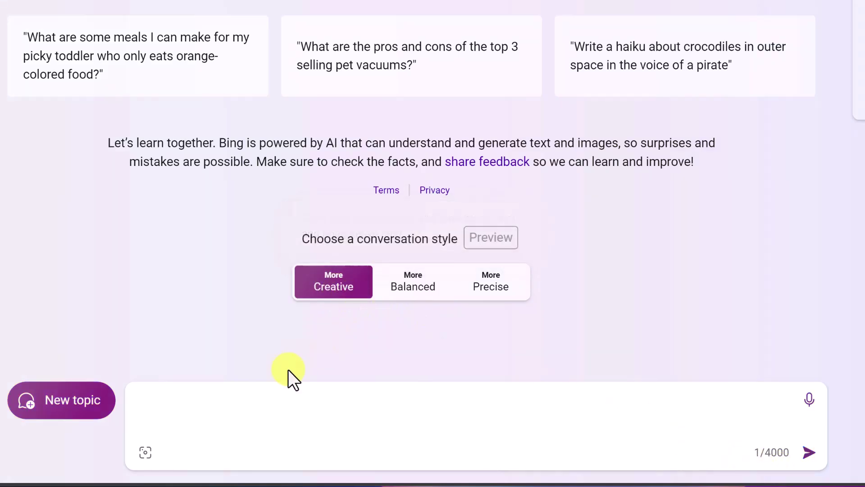
click(204, 402)
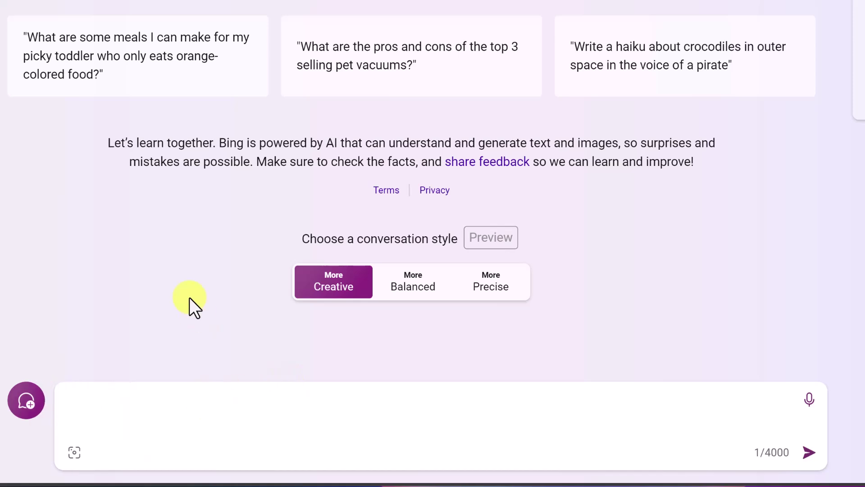
text(Create a project management schedule for creating a website for my Pooch House business)
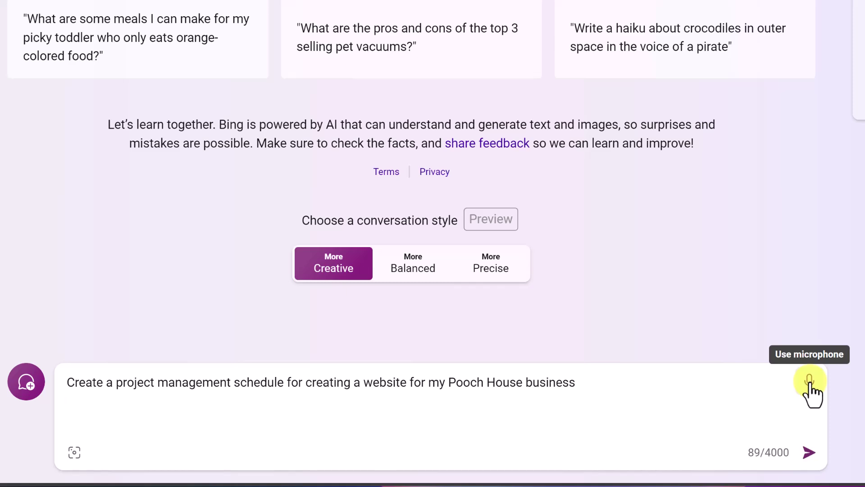
click(810, 453)
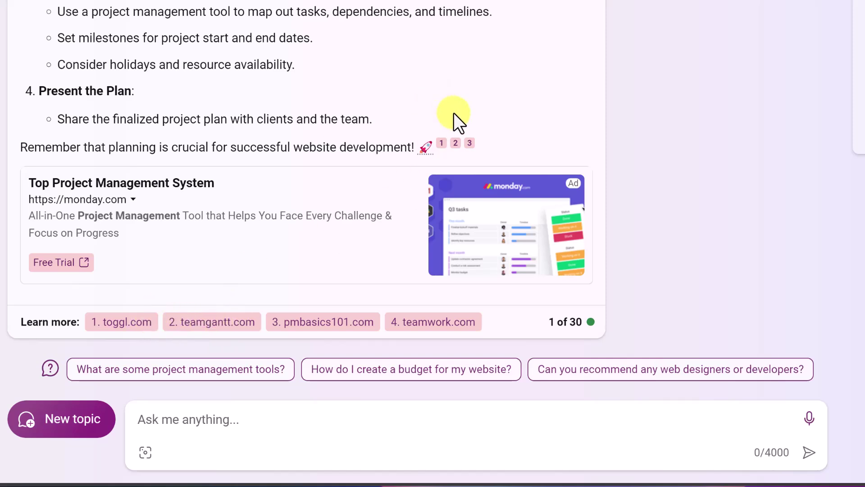
Read through the project schedule answer and submit the follow-up "What would be a good scheduler to use".
scroll(453, 113, up, 4)
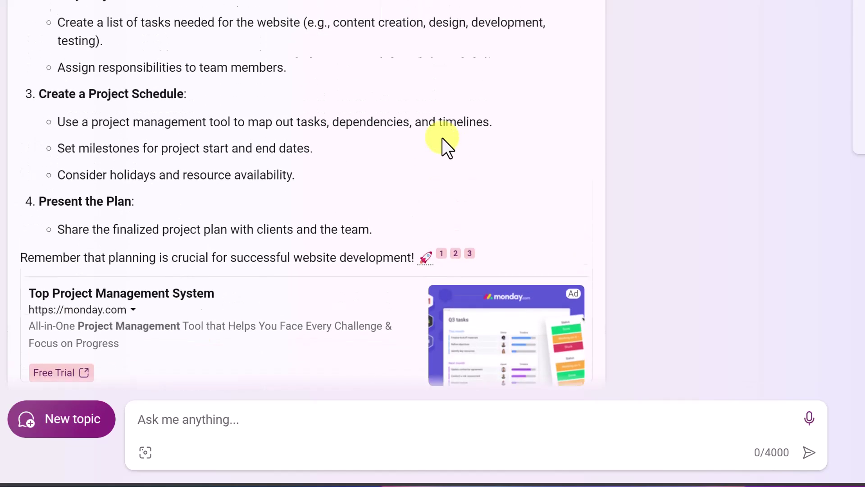
scroll(450, 144, up, 2)
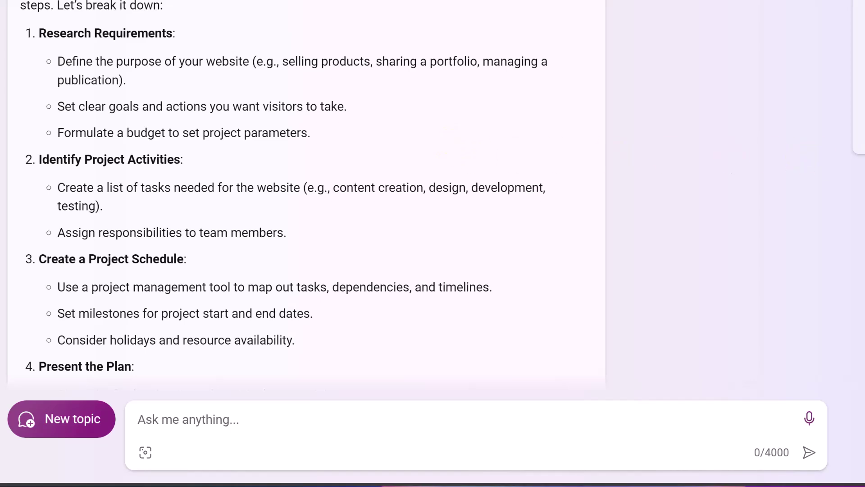
scroll(781, 233, down, 6)
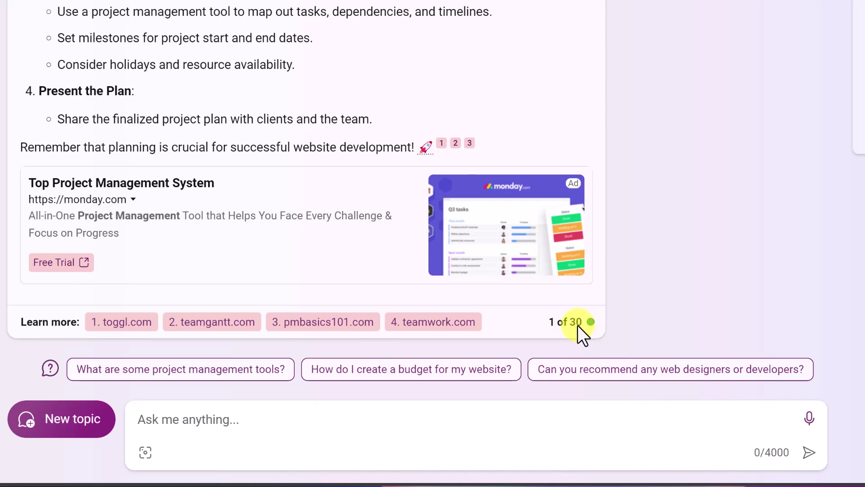
click(205, 420)
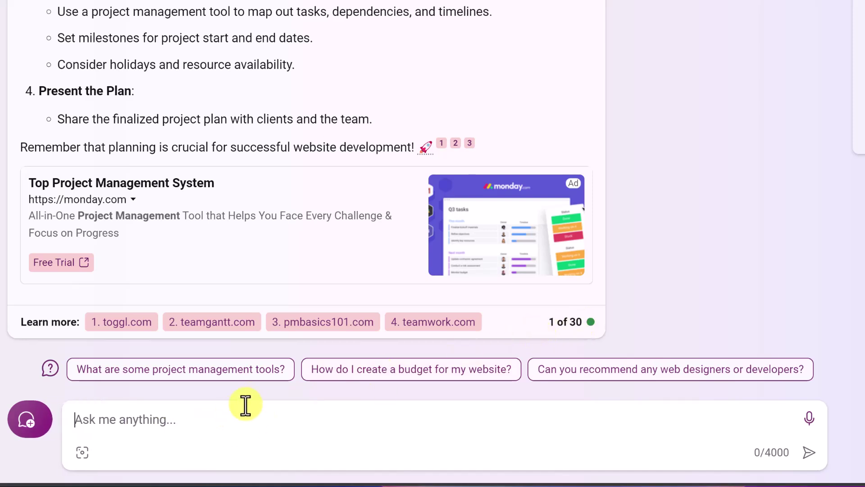
text(What would be a good scheduler to use)
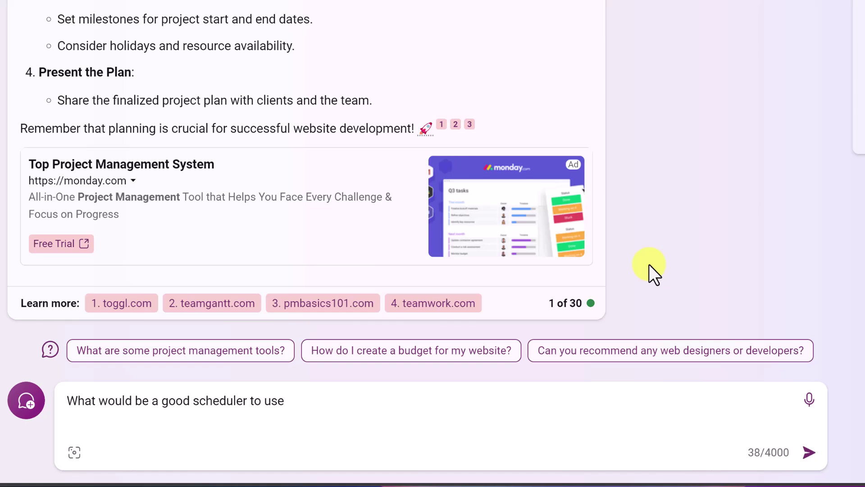
key(Return)
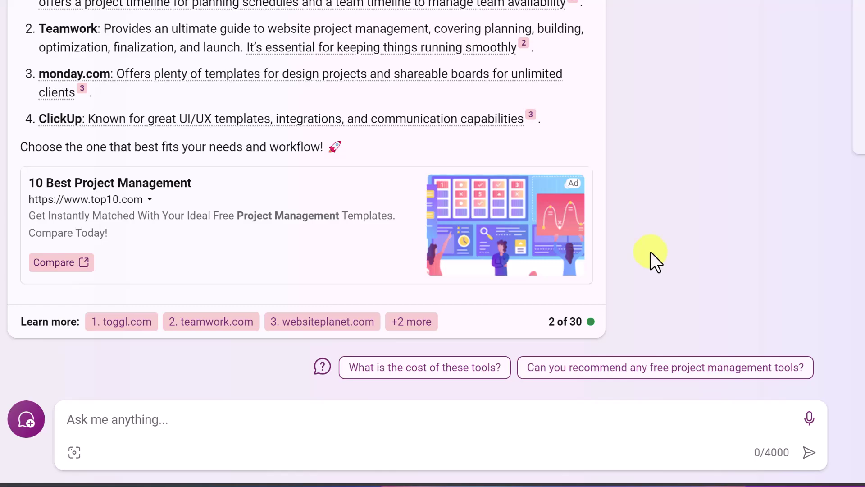
View the download and share options for the Pooch House project schedule answer, and close the sharing choices.
scroll(650, 252, up, 5)
scroll(650, 251, up, 10)
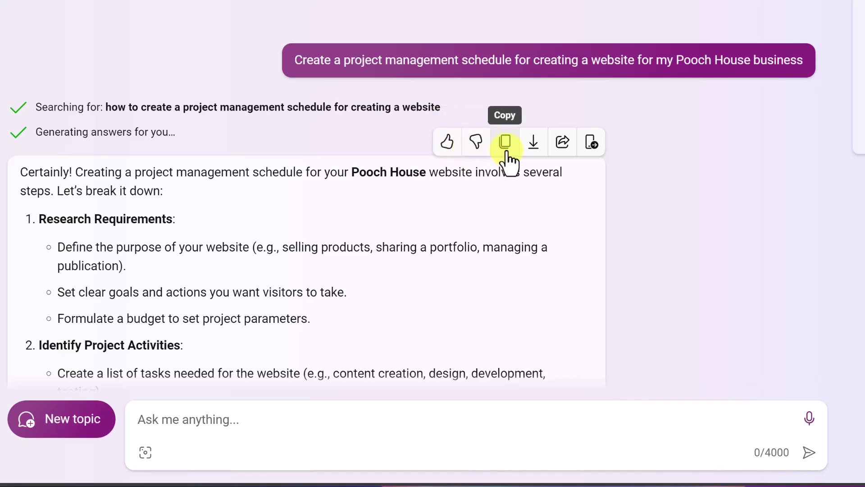
click(534, 144)
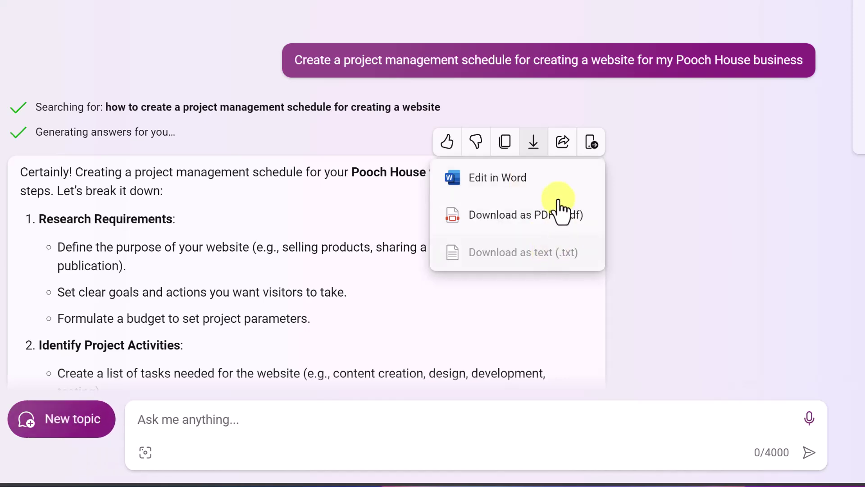
click(563, 143)
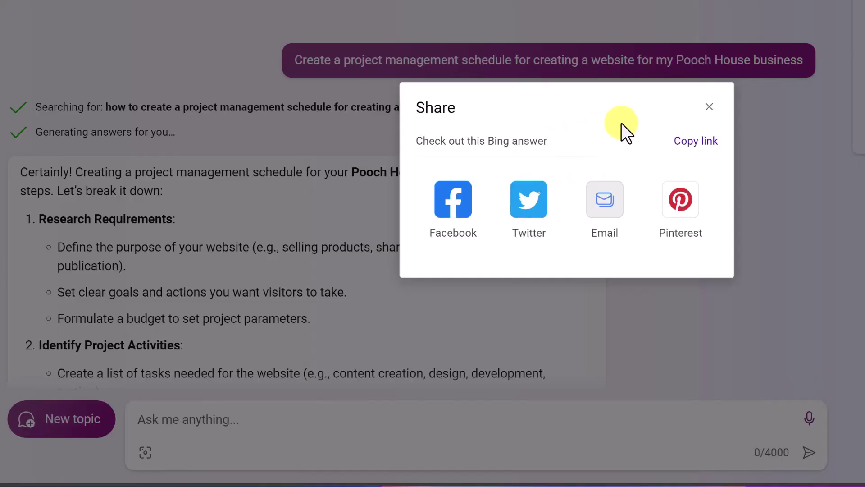
click(710, 108)
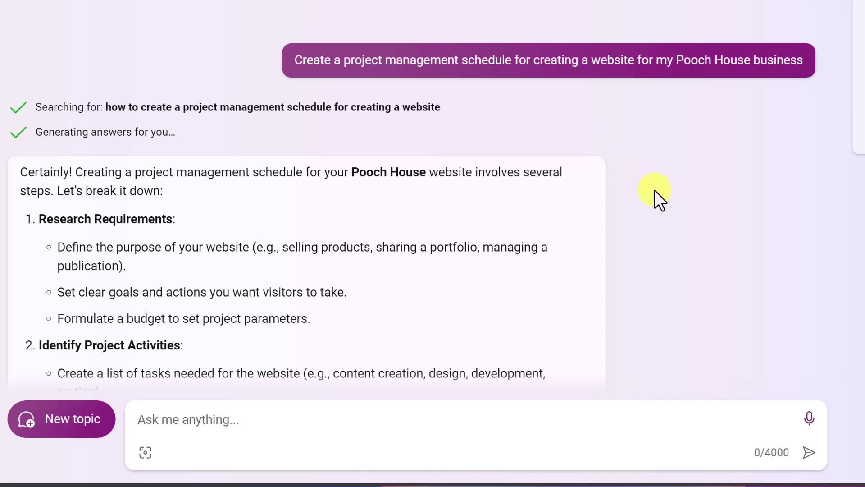
Revisit the earlier Black Labrador Retriever chat from the recent activity, and return to the Website Development for Pooch House chat.
scroll(634, 242, down, 2)
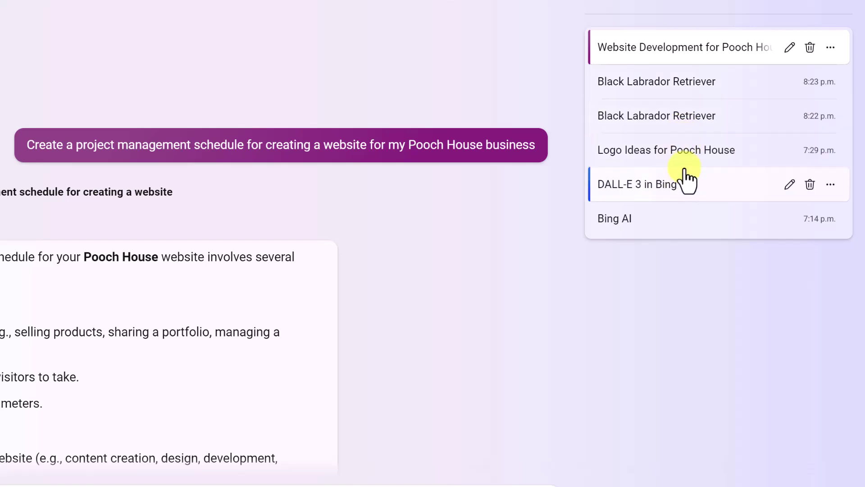
click(681, 129)
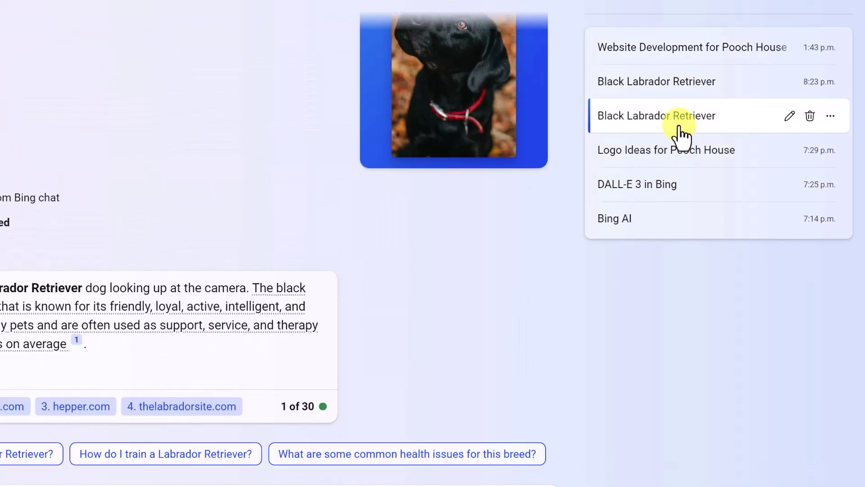
scroll(503, 231, up, 4)
click(617, 51)
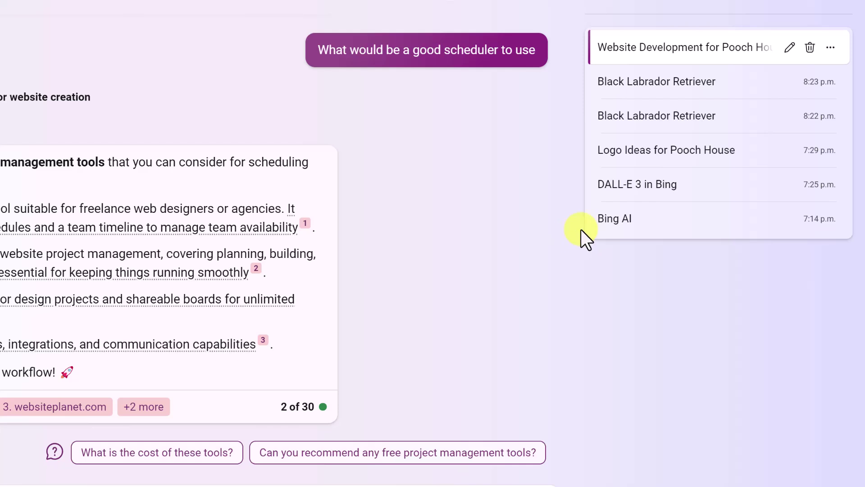
Open the Bing AI chat's title for renaming, keep it as is, and view the chat's share and export options.
mouse_move(811, 227)
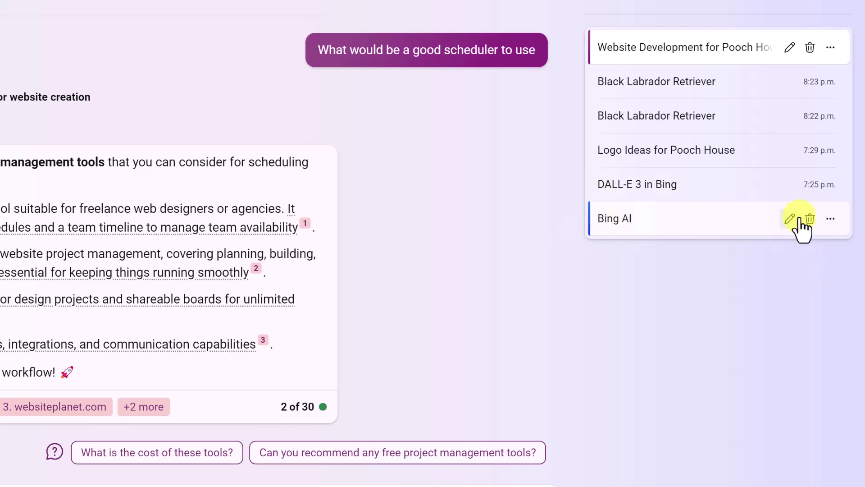
click(635, 228)
click(790, 221)
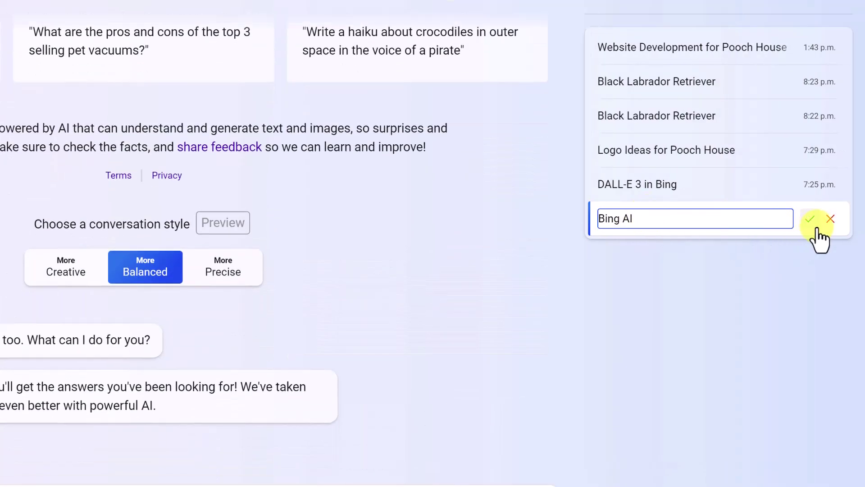
click(810, 219)
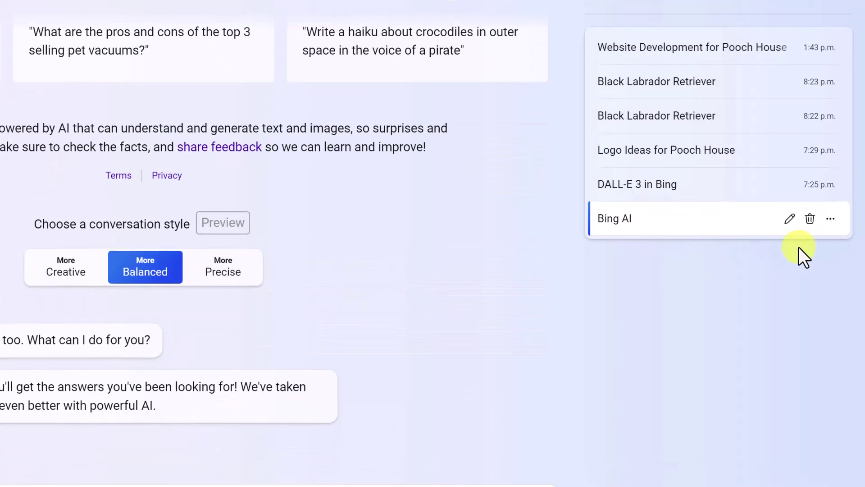
click(831, 219)
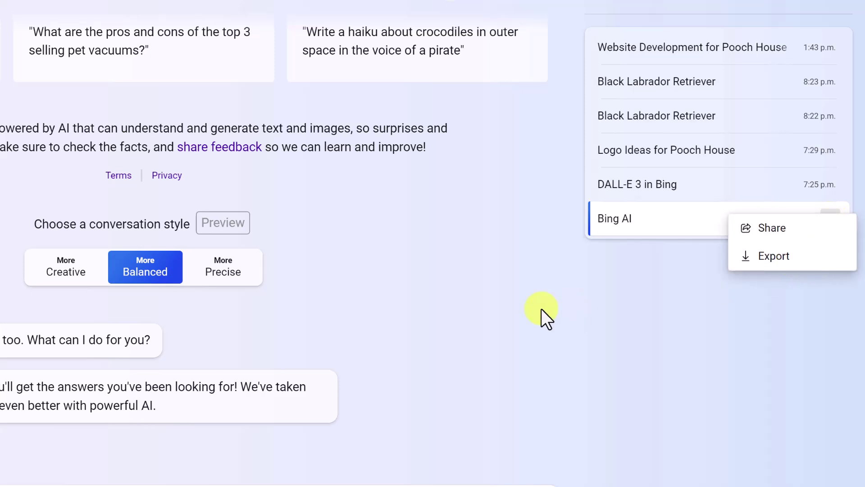
click(490, 341)
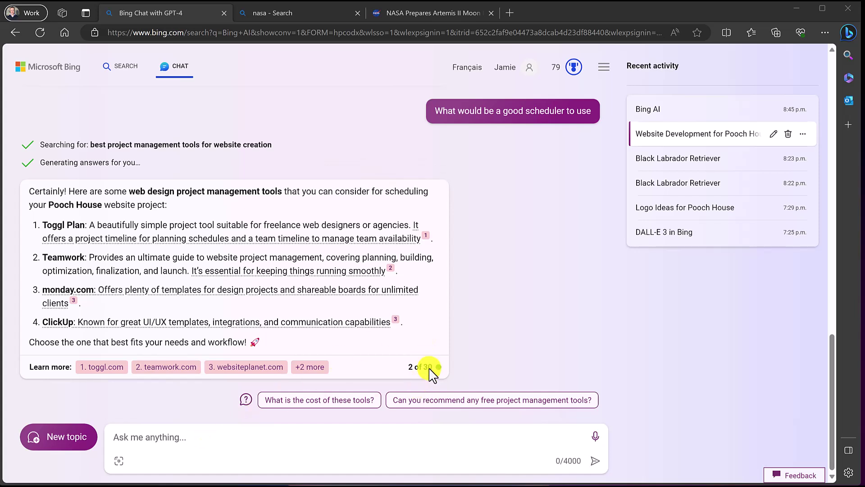
Start a new chat topic and open the Bing chat sidebar beside the NASA home page.
click(82, 444)
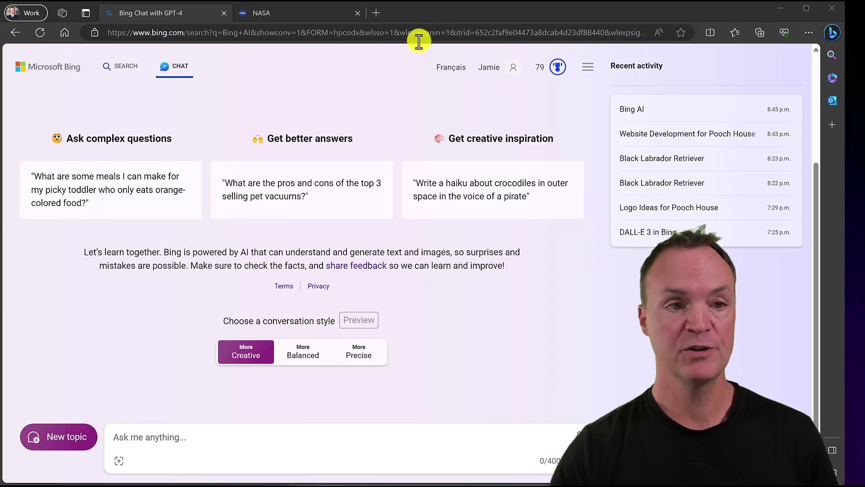
click(292, 14)
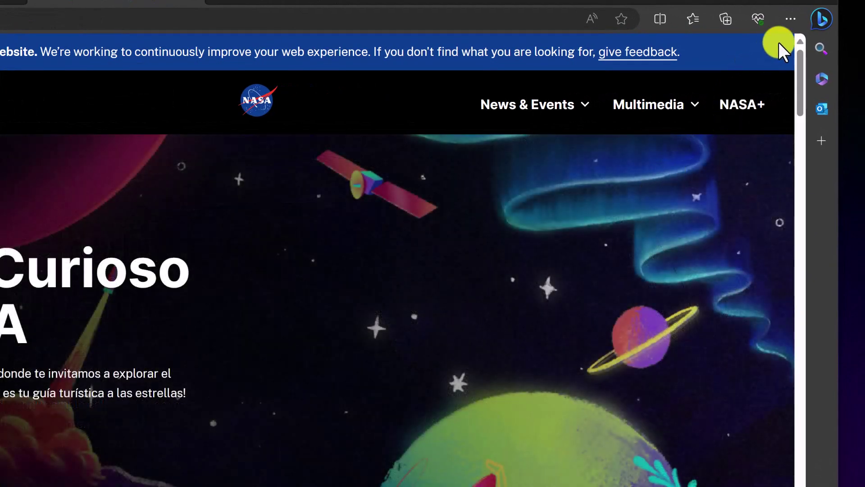
click(818, 20)
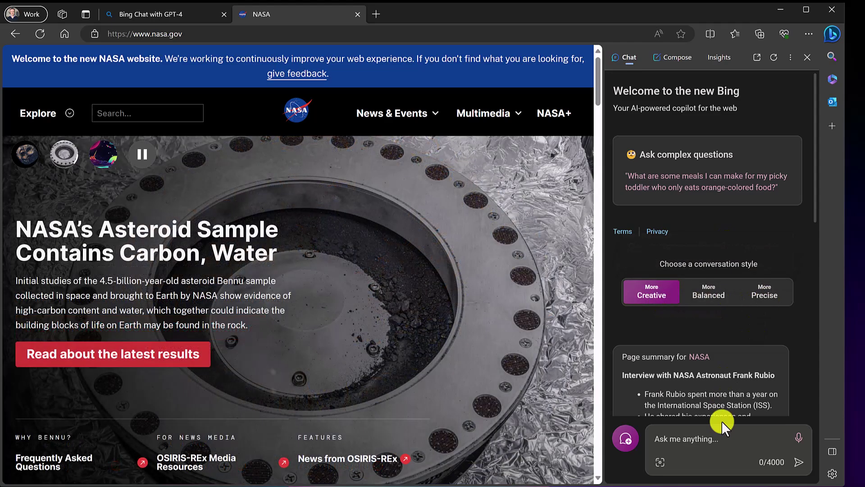
click(701, 444)
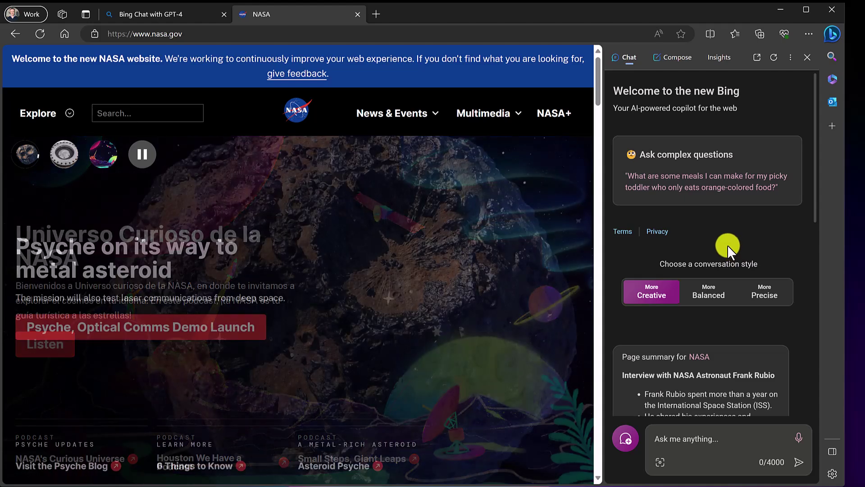
Review the NASA home page summary and open the Featured News article about the Psyche spacecraft and optical comms demo.
scroll(715, 320, down, 3)
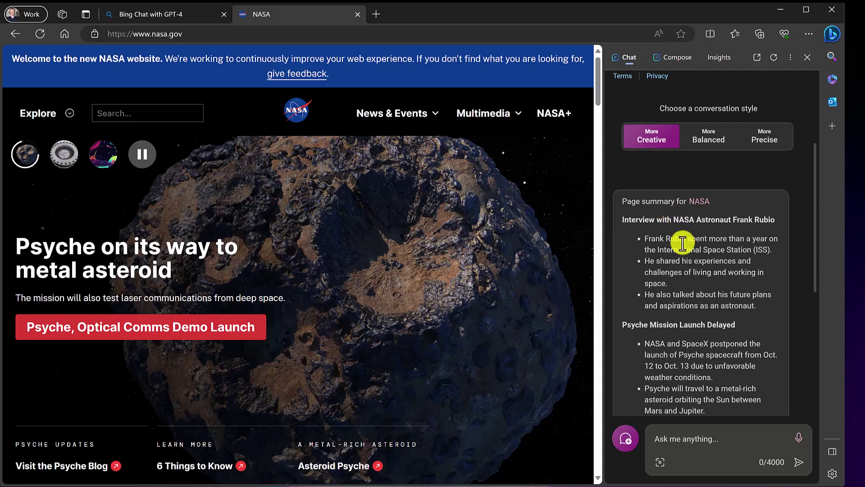
scroll(683, 243, down, 1)
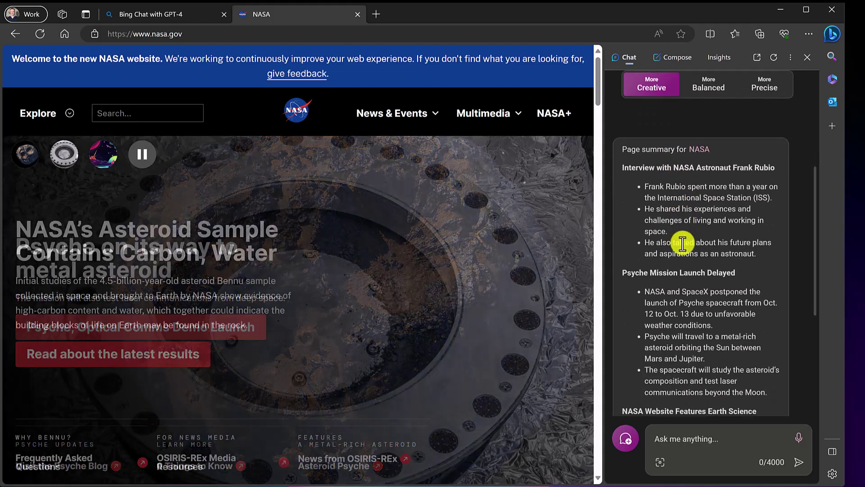
scroll(355, 298, down, 5)
scroll(354, 298, down, 4)
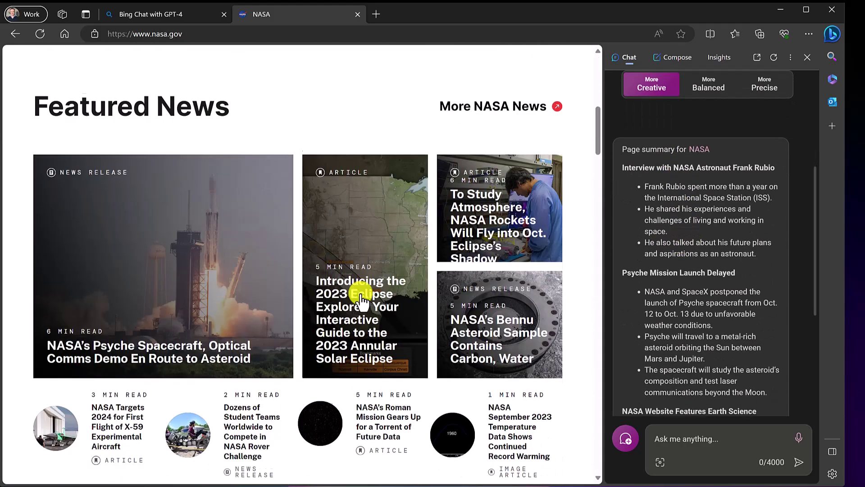
click(238, 349)
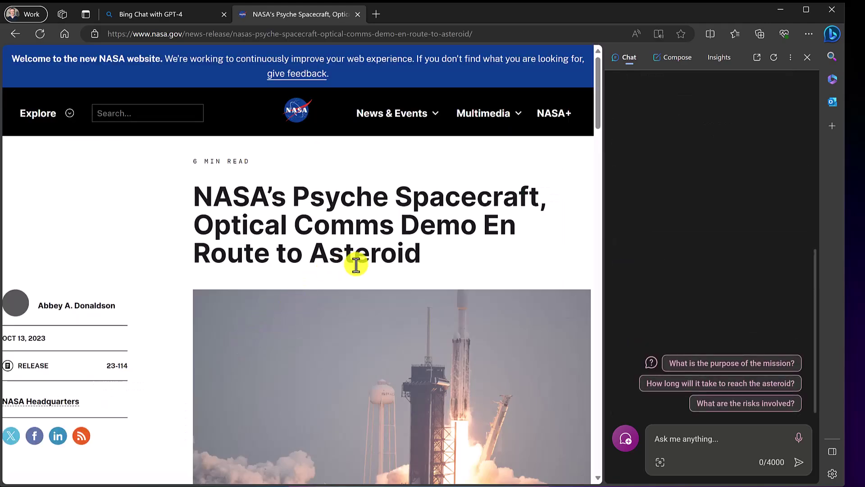
Examine the Psyche article alongside its page summary in the Bing sidebar, including the space for asking questions about the page.
scroll(700, 238, up, 1)
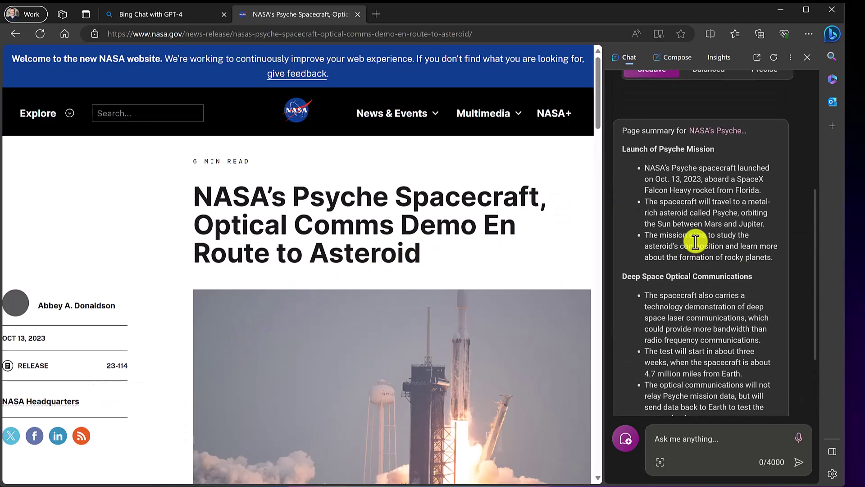
scroll(513, 231, down, 20)
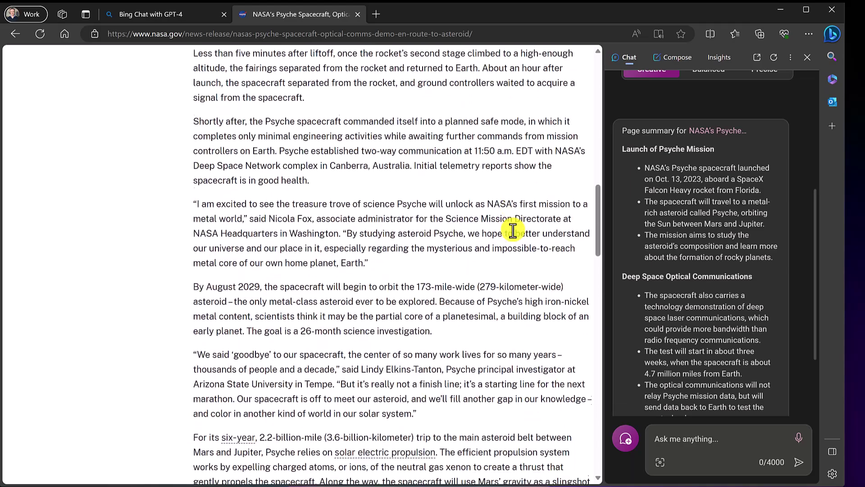
scroll(513, 231, down, 7)
scroll(513, 229, up, 13)
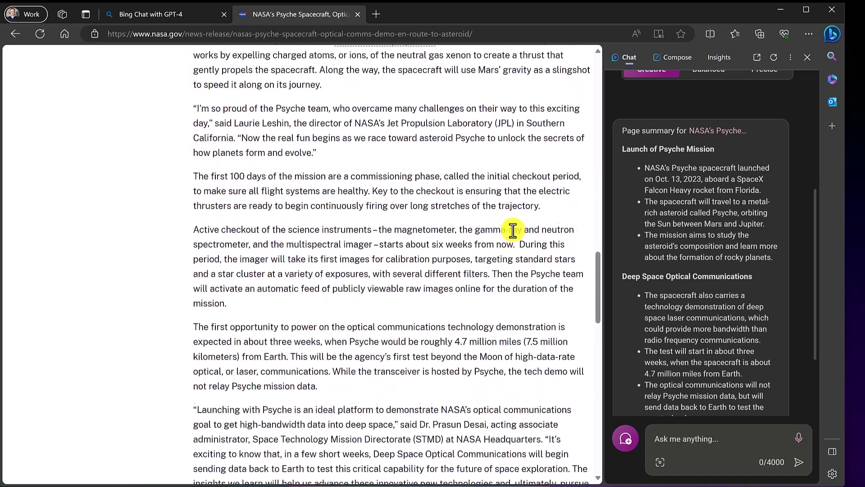
scroll(690, 262, up, 3)
scroll(686, 232, down, 3)
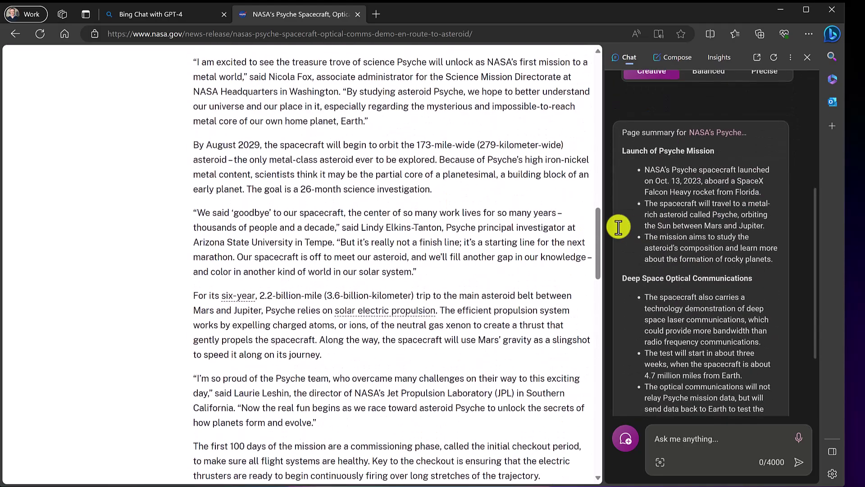
scroll(676, 225, down, 3)
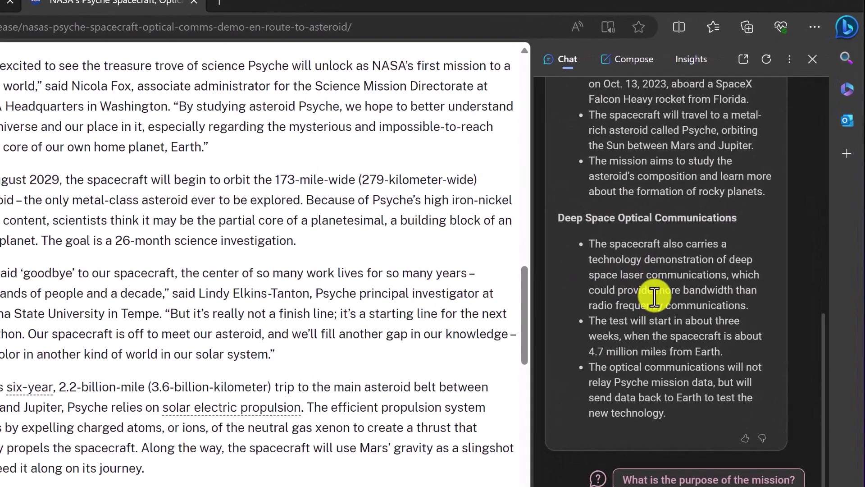
scroll(658, 291, up, 5)
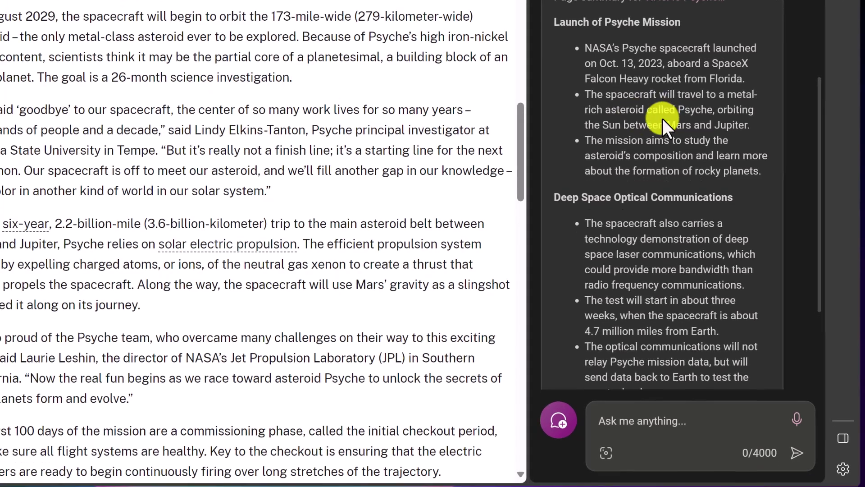
click(631, 419)
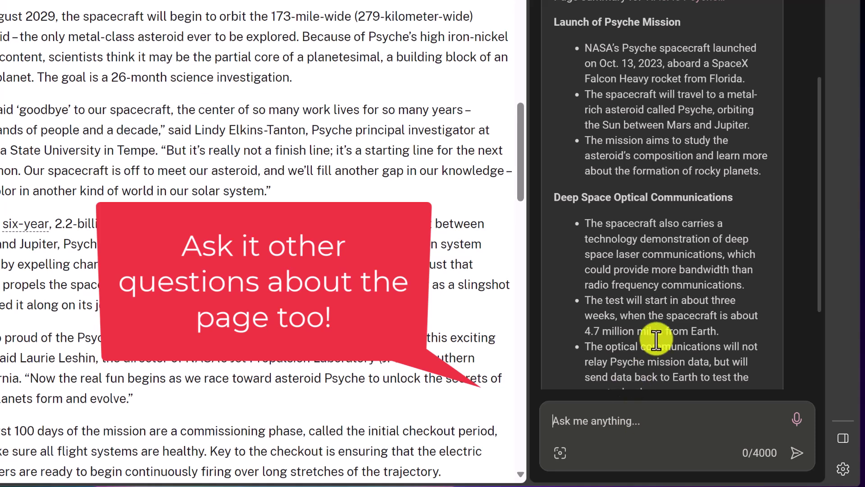
scroll(661, 268, up, 1)
scroll(660, 268, up, 5)
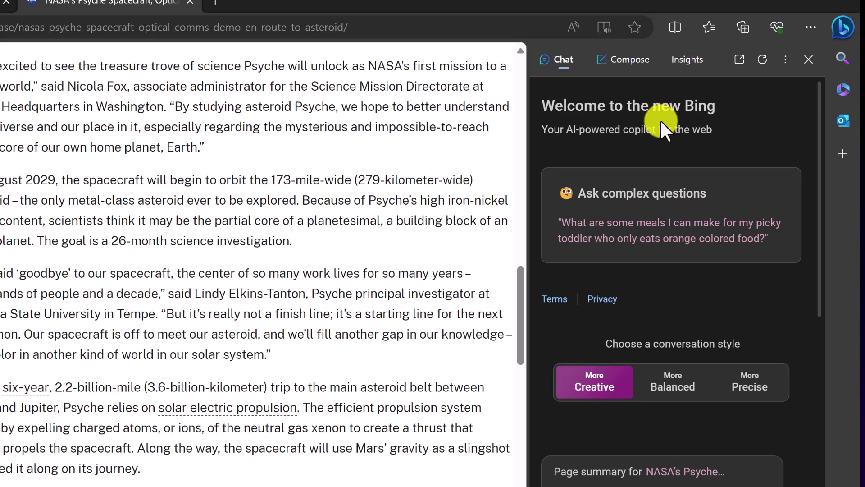
scroll(468, 149, up, 10)
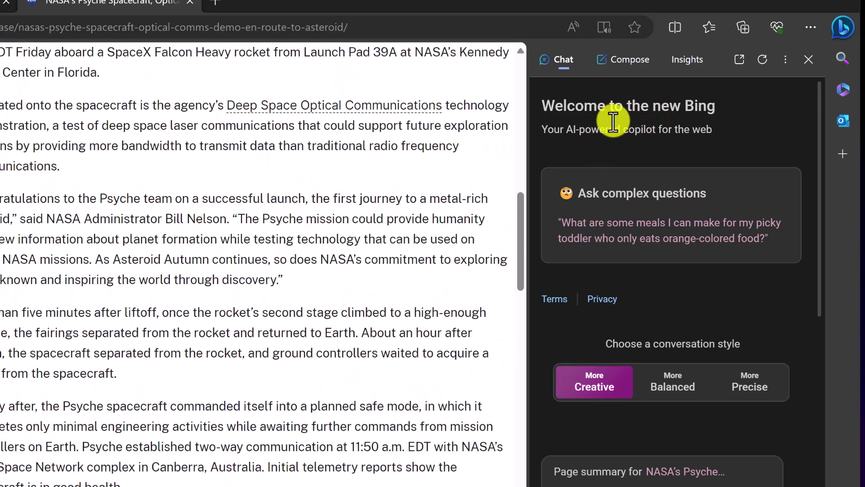
Open the sidebar's Compose view and review its writing prompt, tone, format, length and preview options.
click(633, 64)
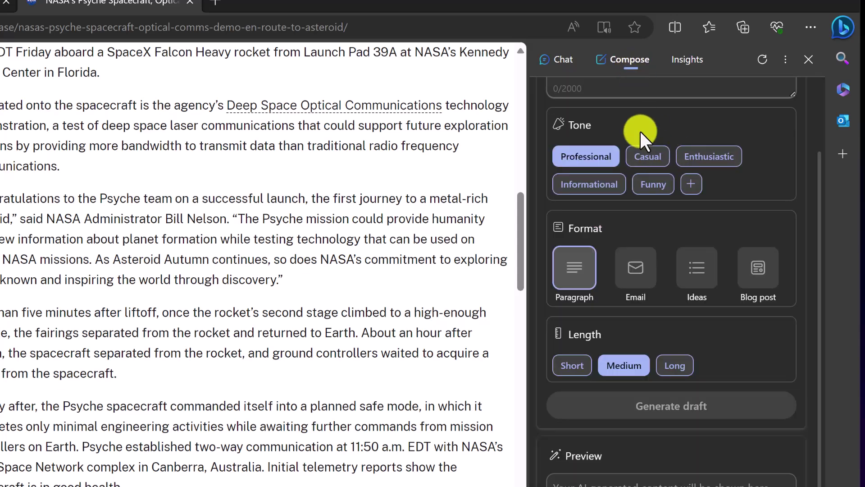
click(638, 149)
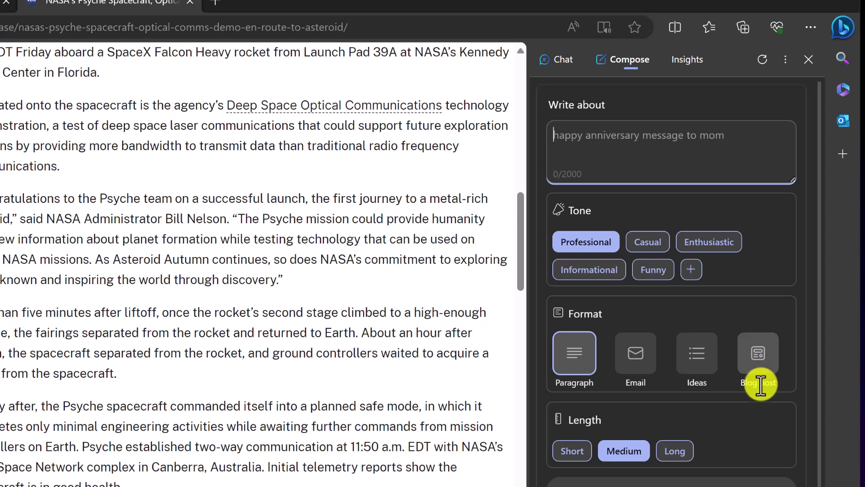
scroll(736, 411, down, 3)
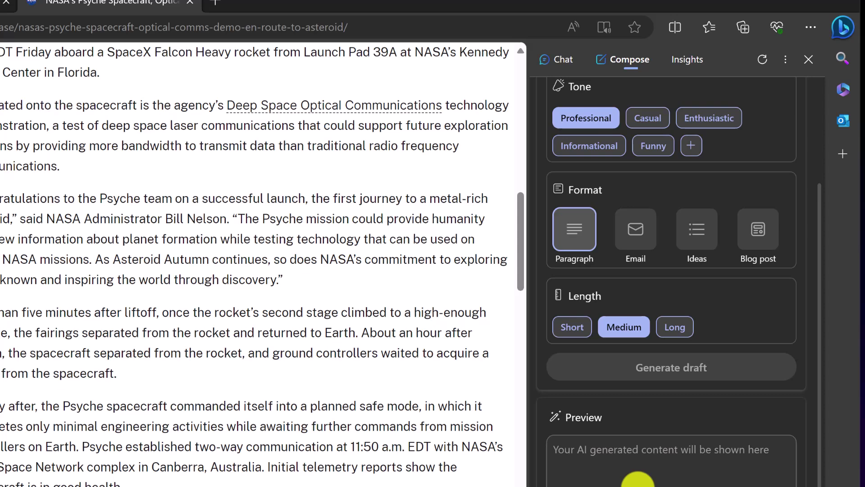
scroll(639, 480, up, 3)
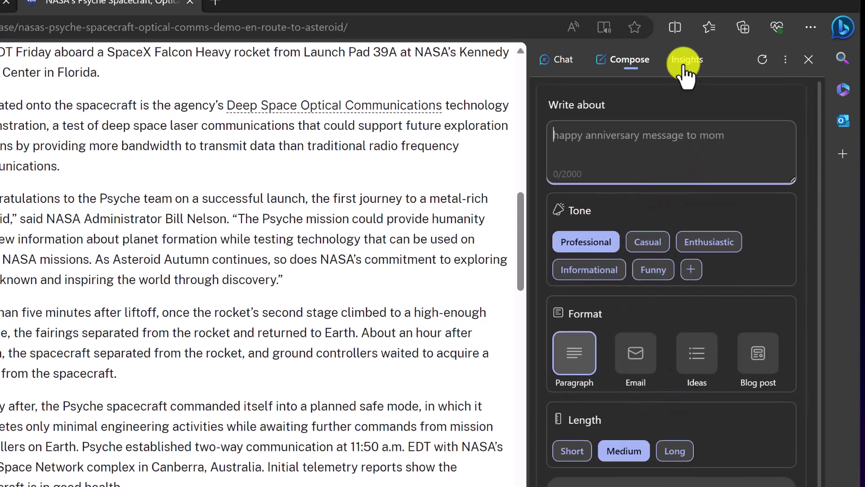
Switch the Bing sidebar to Insights and return from the Psyche article to the NASA home page.
scroll(373, 226, up, 10)
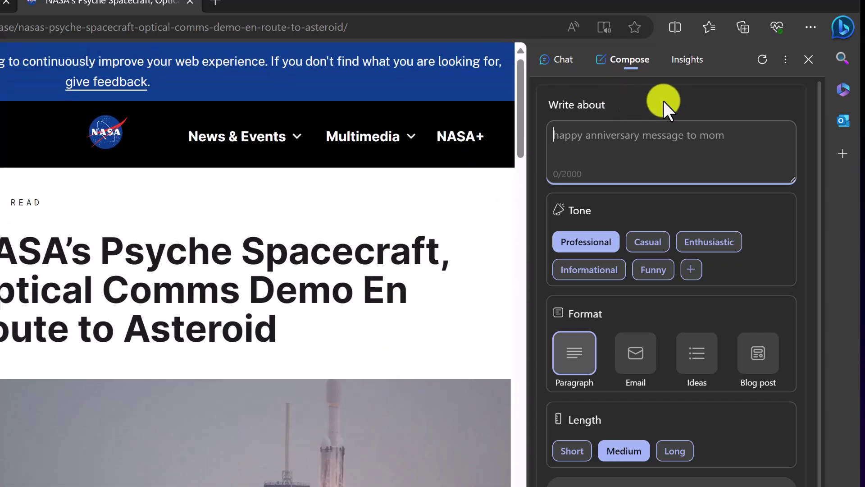
click(686, 61)
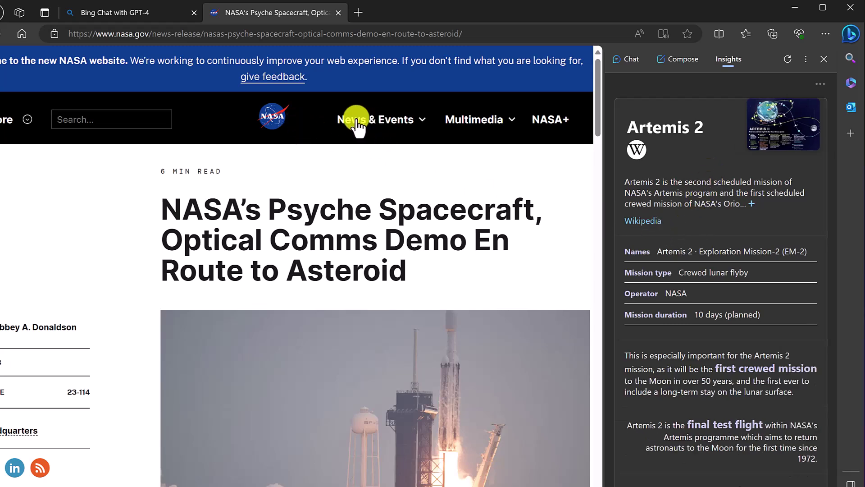
click(272, 121)
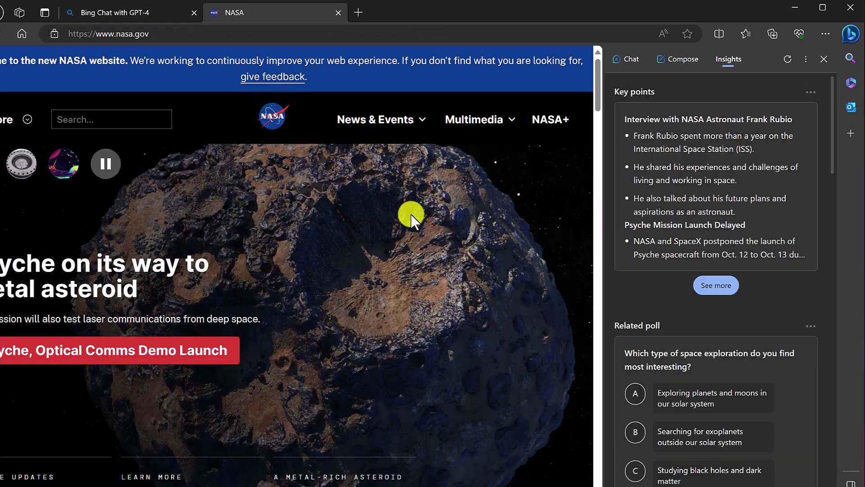
Reopen the Psyche spacecraft news release from Featured News on the NASA home page.
scroll(185, 315, down, 10)
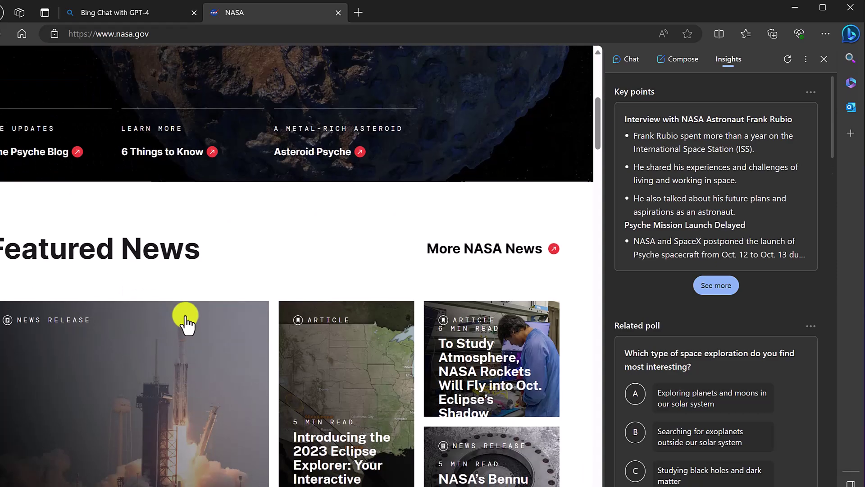
scroll(181, 311, down, 3)
click(178, 295)
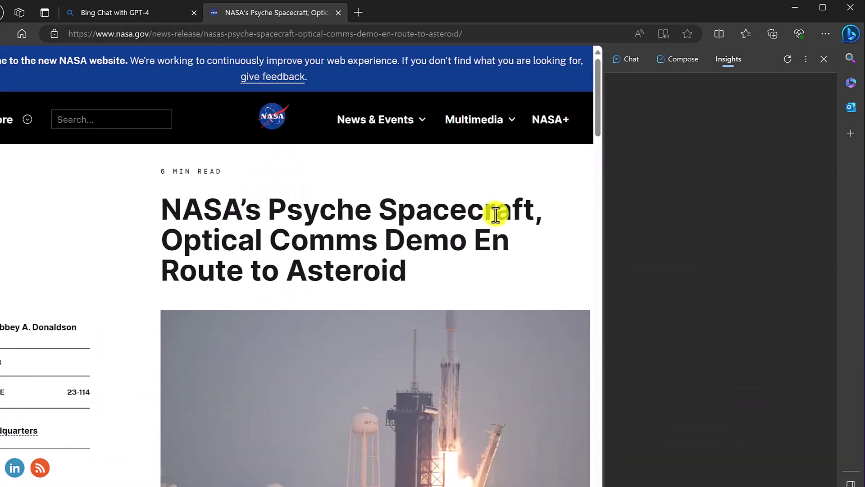
Examine the Psyche article's insights, including page topics, key phrases, recommended articles and related searches.
scroll(697, 236, down, 5)
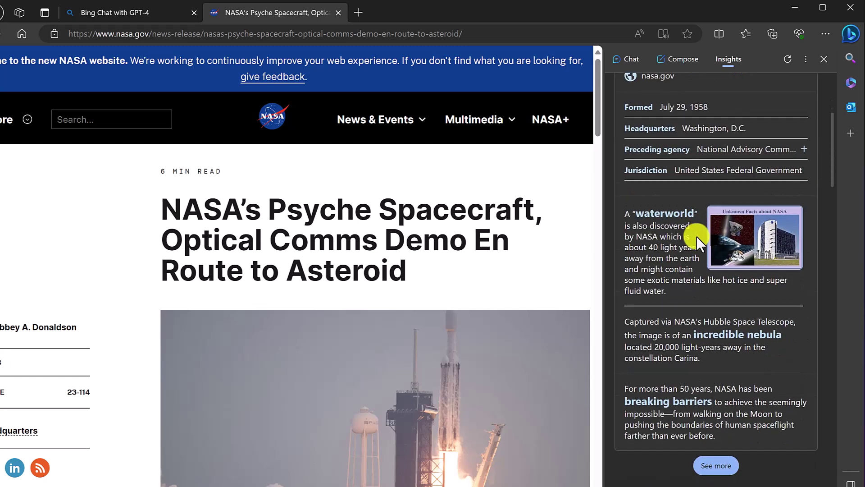
scroll(694, 241, down, 3)
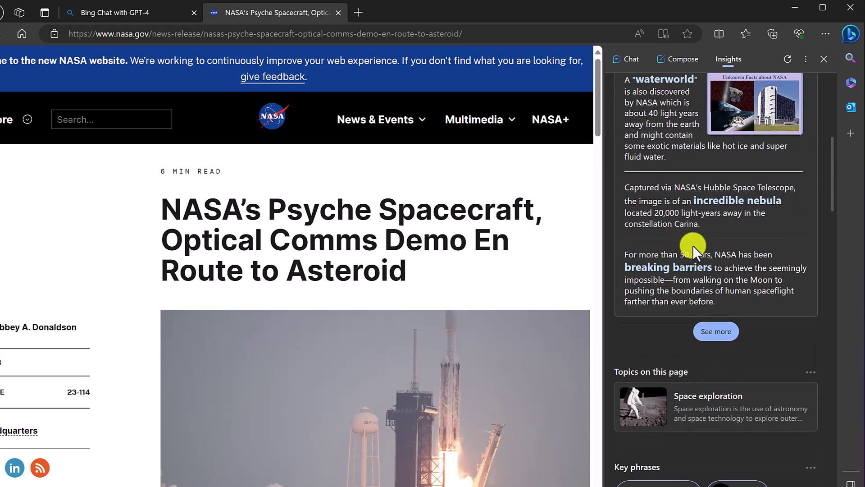
scroll(693, 246, down, 8)
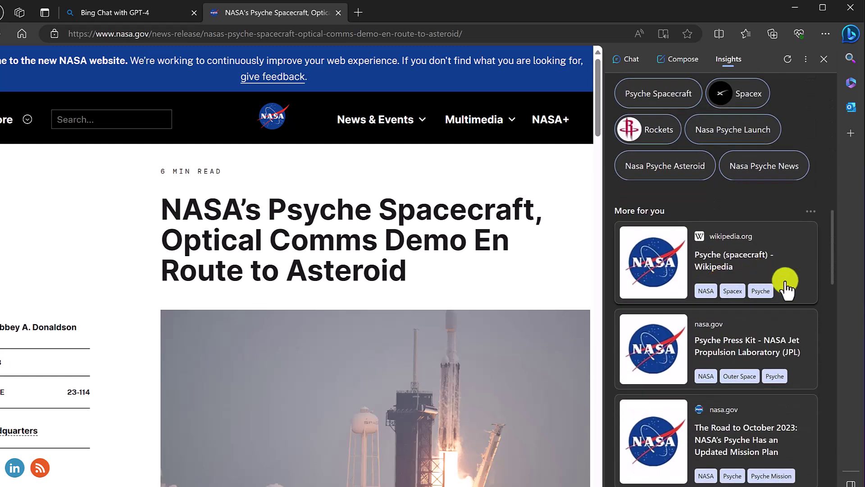
scroll(774, 284, down, 9)
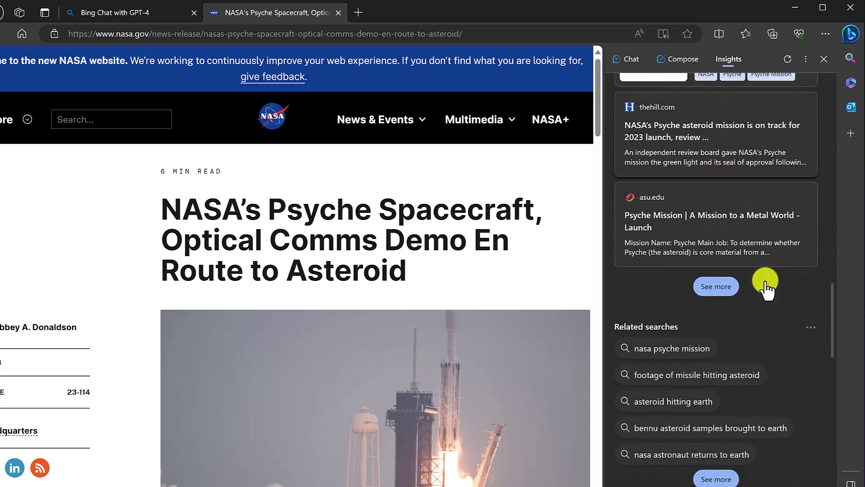